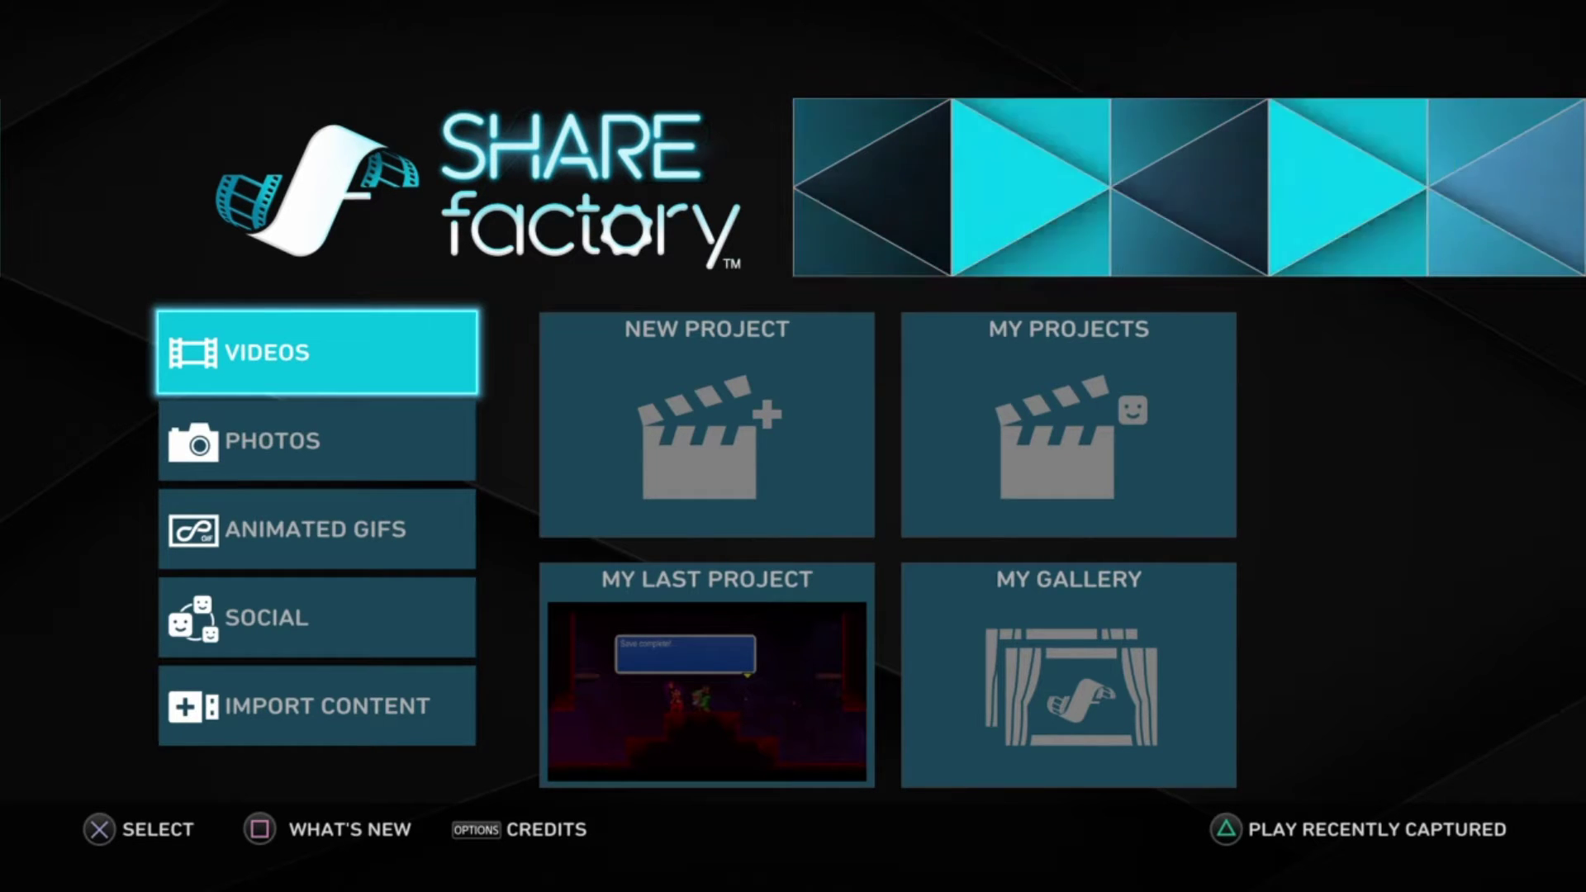
Start a new video project from the SHAREfactory main menu
key(Right)
key(Left)
key(Right)
key(Left)
key(Right)
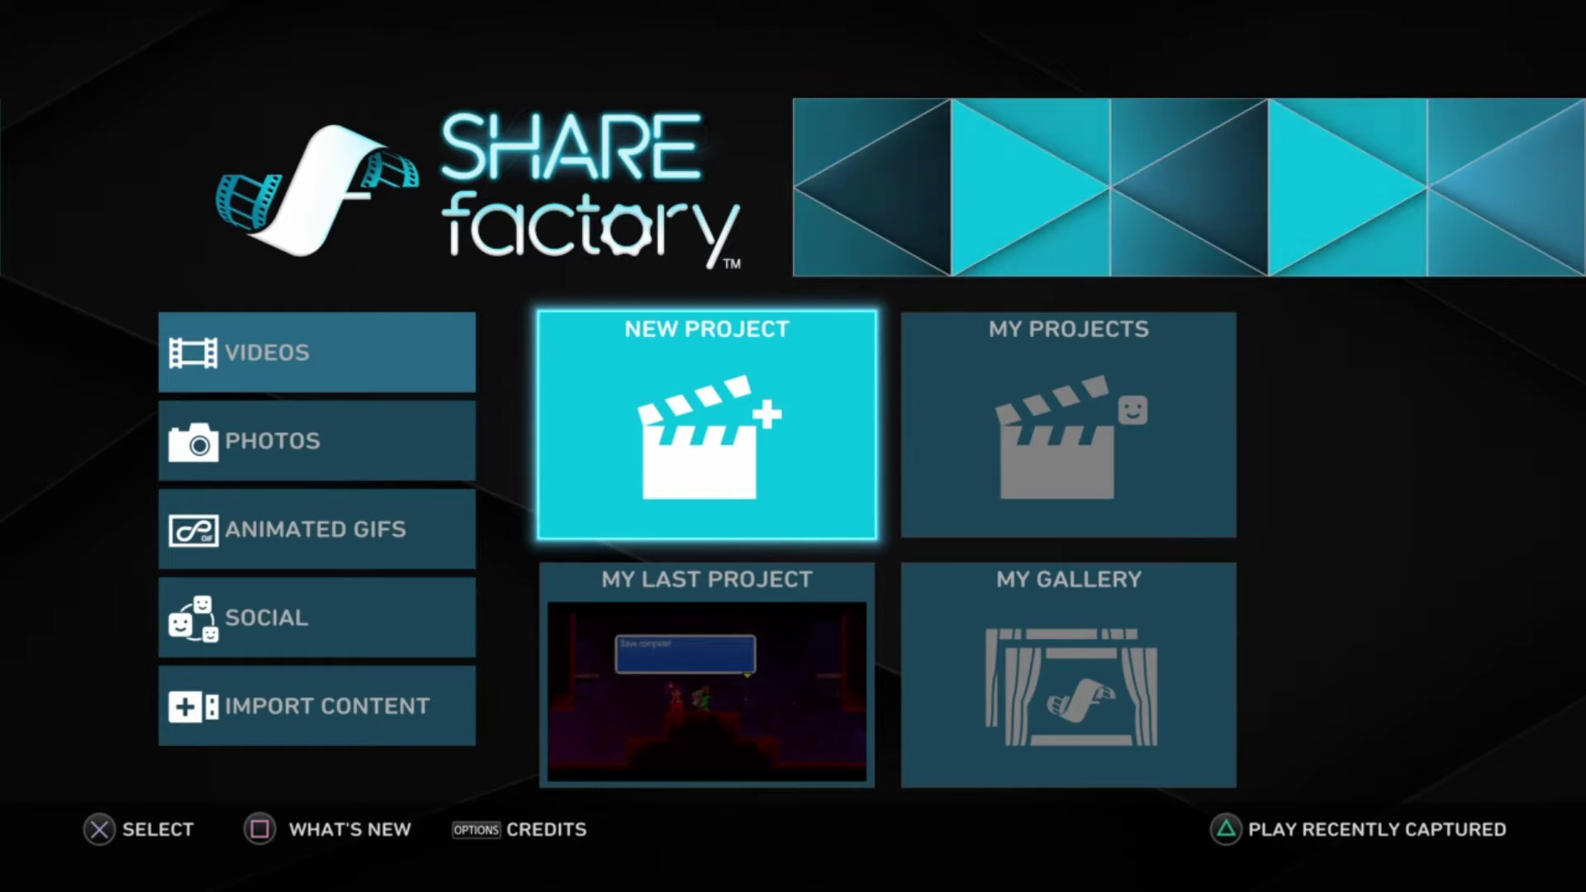
key(Return)
Choose the Infomercial Theme for the new project
key(Right)
key(Down)
key(Down)
key(Return)
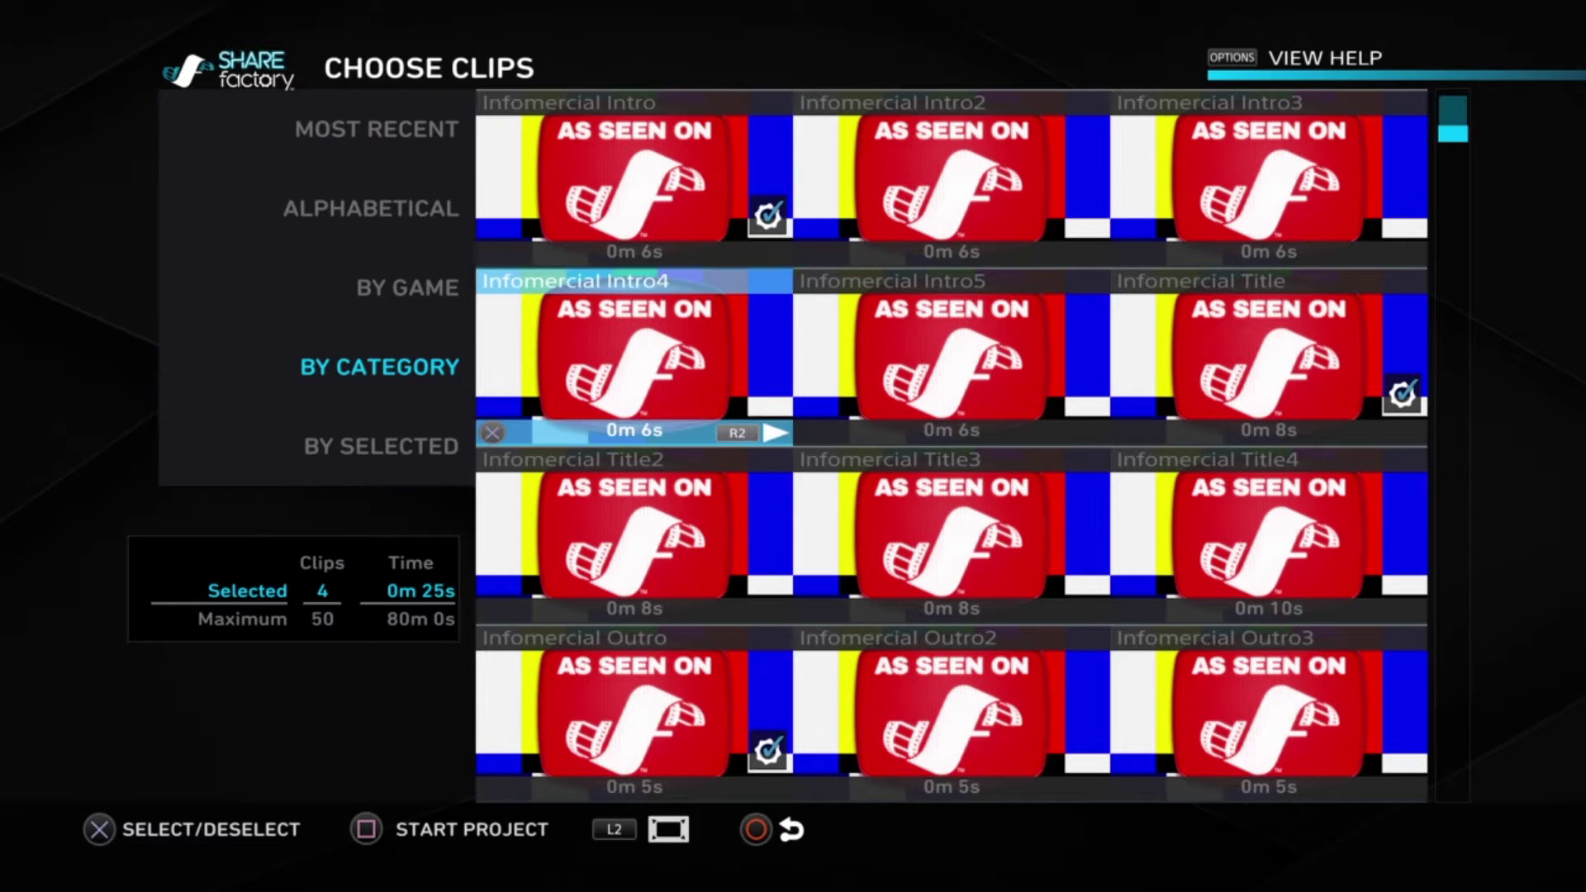
Deselect the preselected Infomercial Intro clip
key(Down)
key(Down)
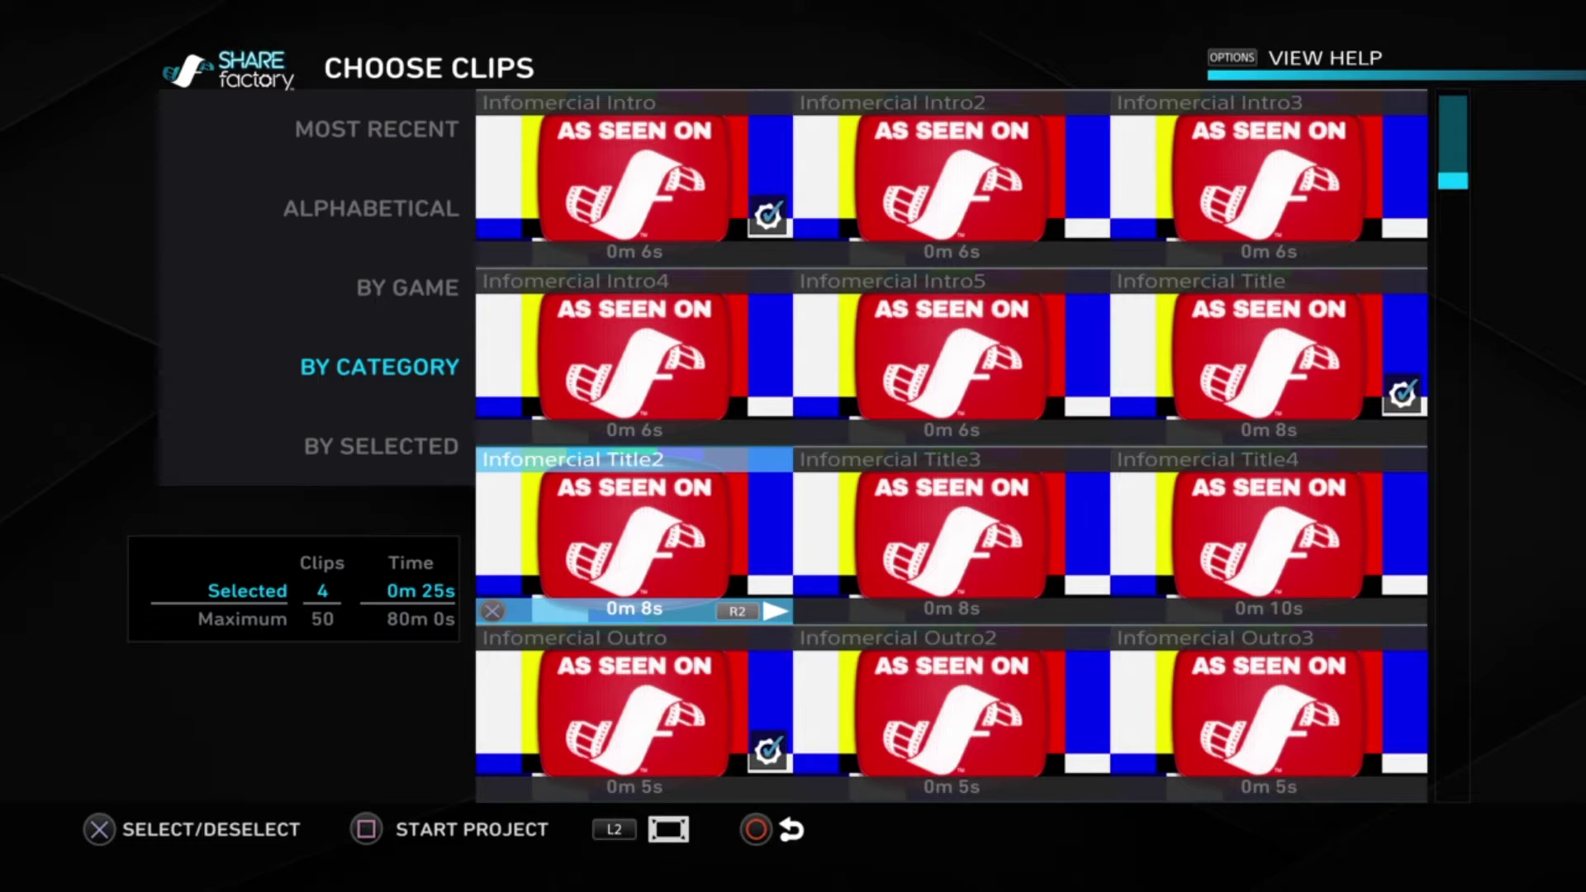
key(Up)
key(Up)
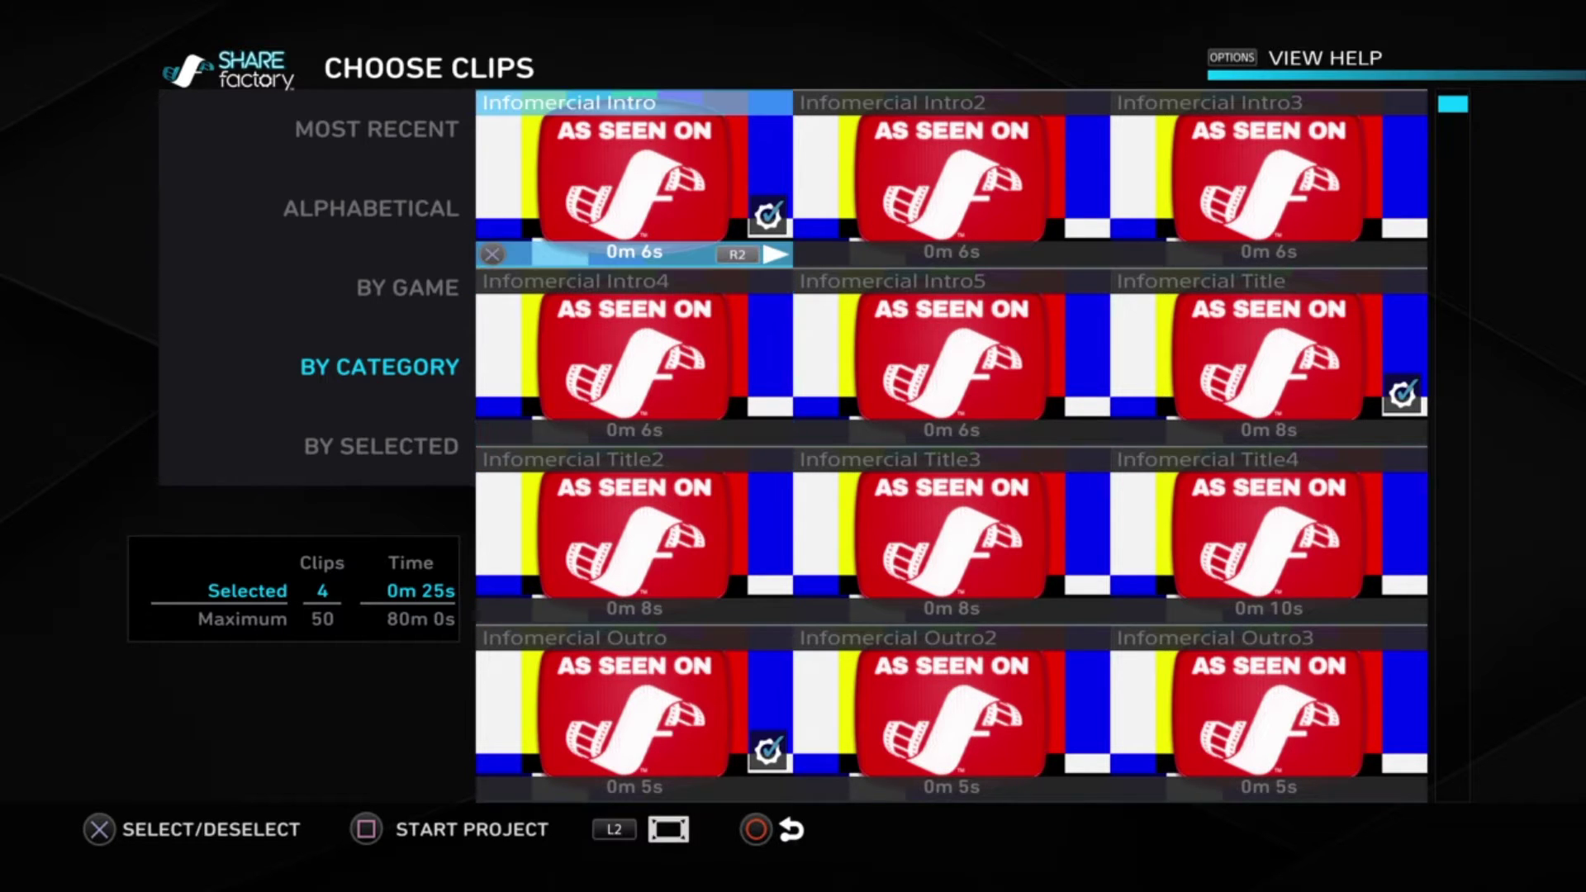
key(Right)
key(Down)
Deselect the Infomercial Title, Infomercial Outro and Stinger clips, leaving 0 selected
key(Down)
key(Up)
key(Left)
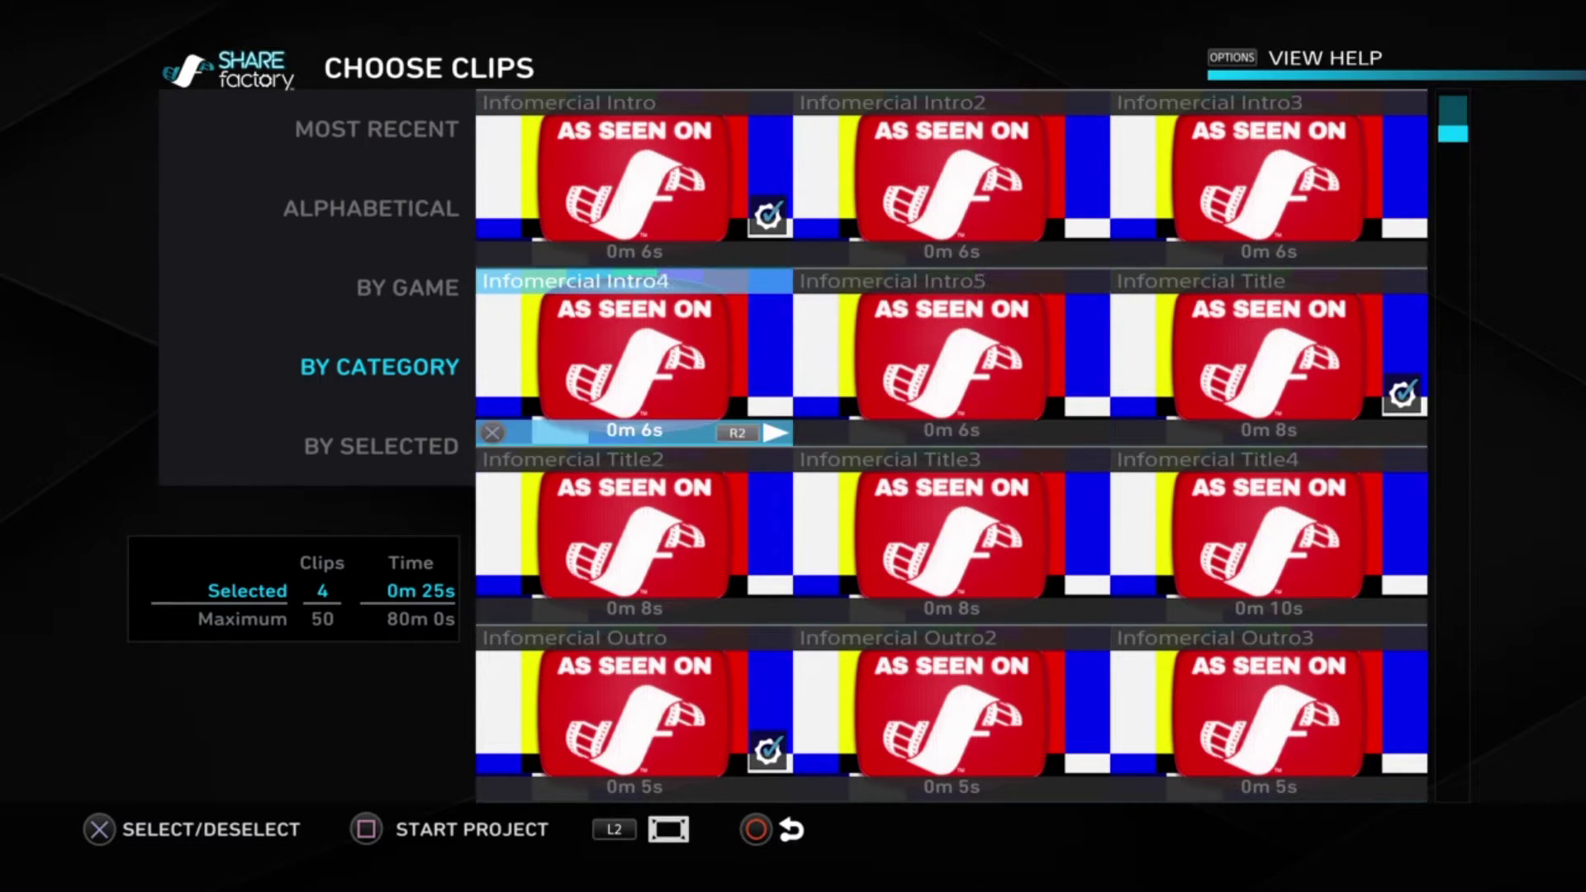
key(Up)
key(Return)
key(Right)
key(Right)
key(Down)
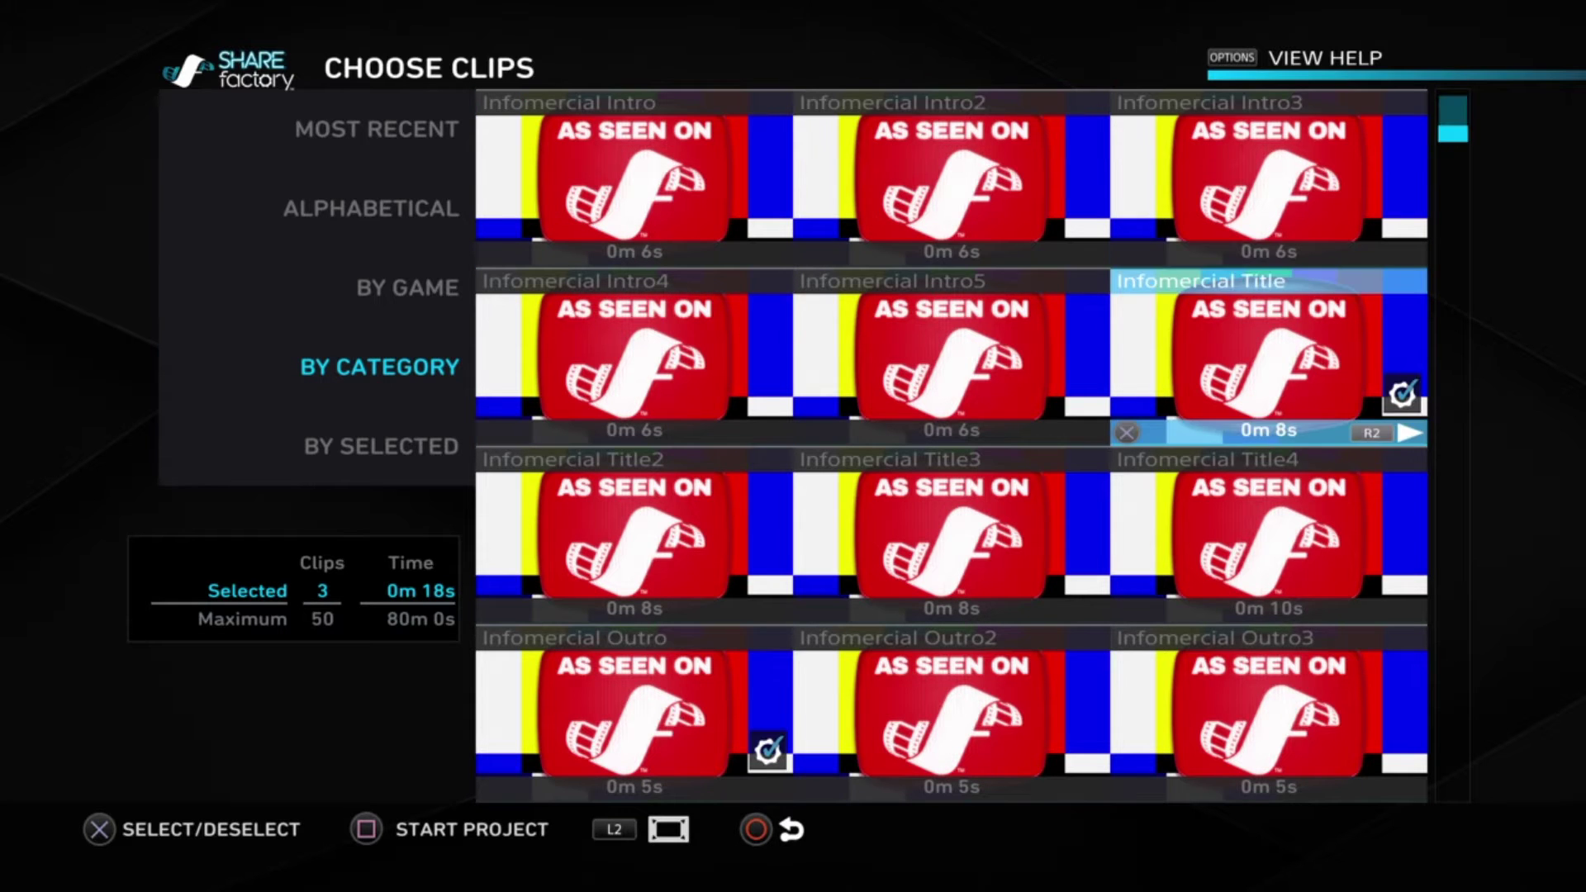
key(Return)
key(Down)
key(Down)
key(Right)
key(Up)
key(Return)
key(Right)
key(Right)
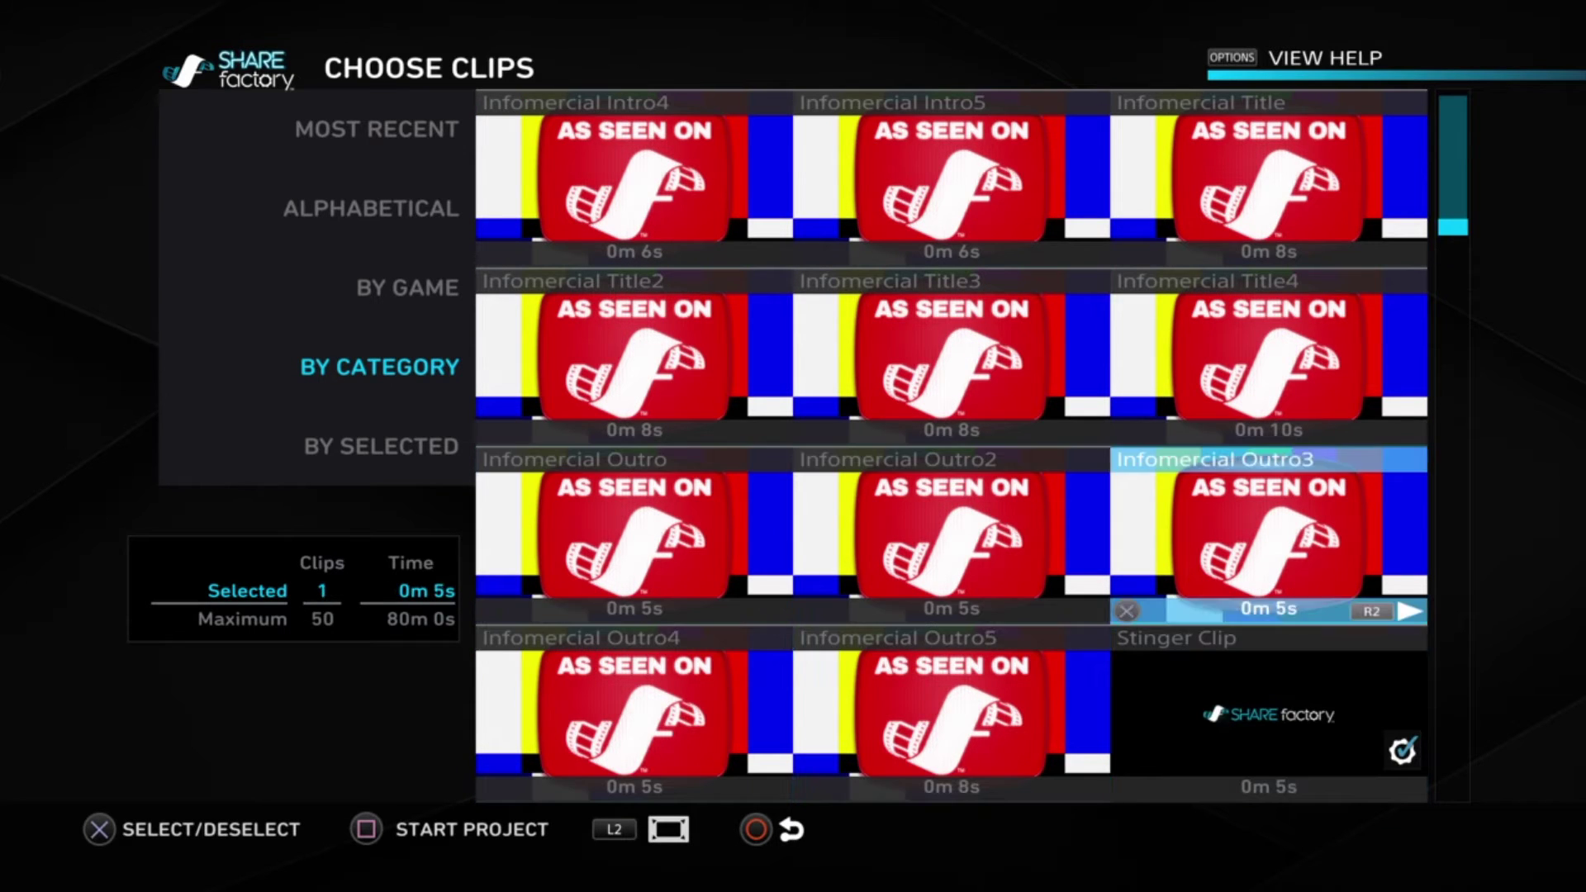
key(Down)
key(Return)
key(Down)
key(Down)
key(Down)
key(Down)
key(Down)
key(Down)
key(Down)
key(Down)
key(Down)
key(Down)
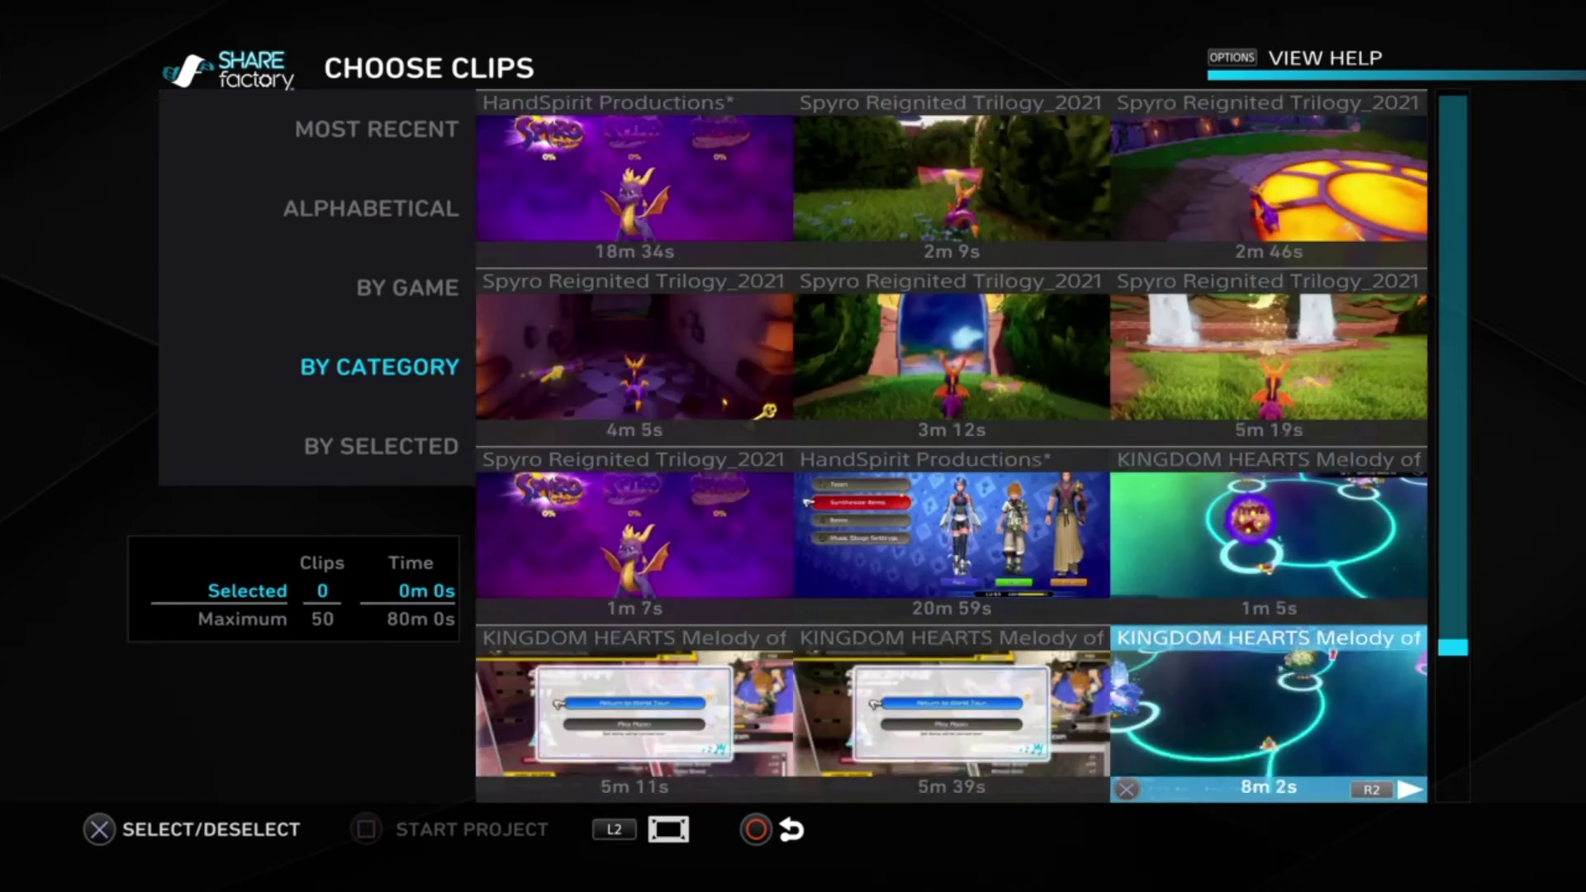
Add the 0m 51s HandSpirit clip to the selection
key(Down)
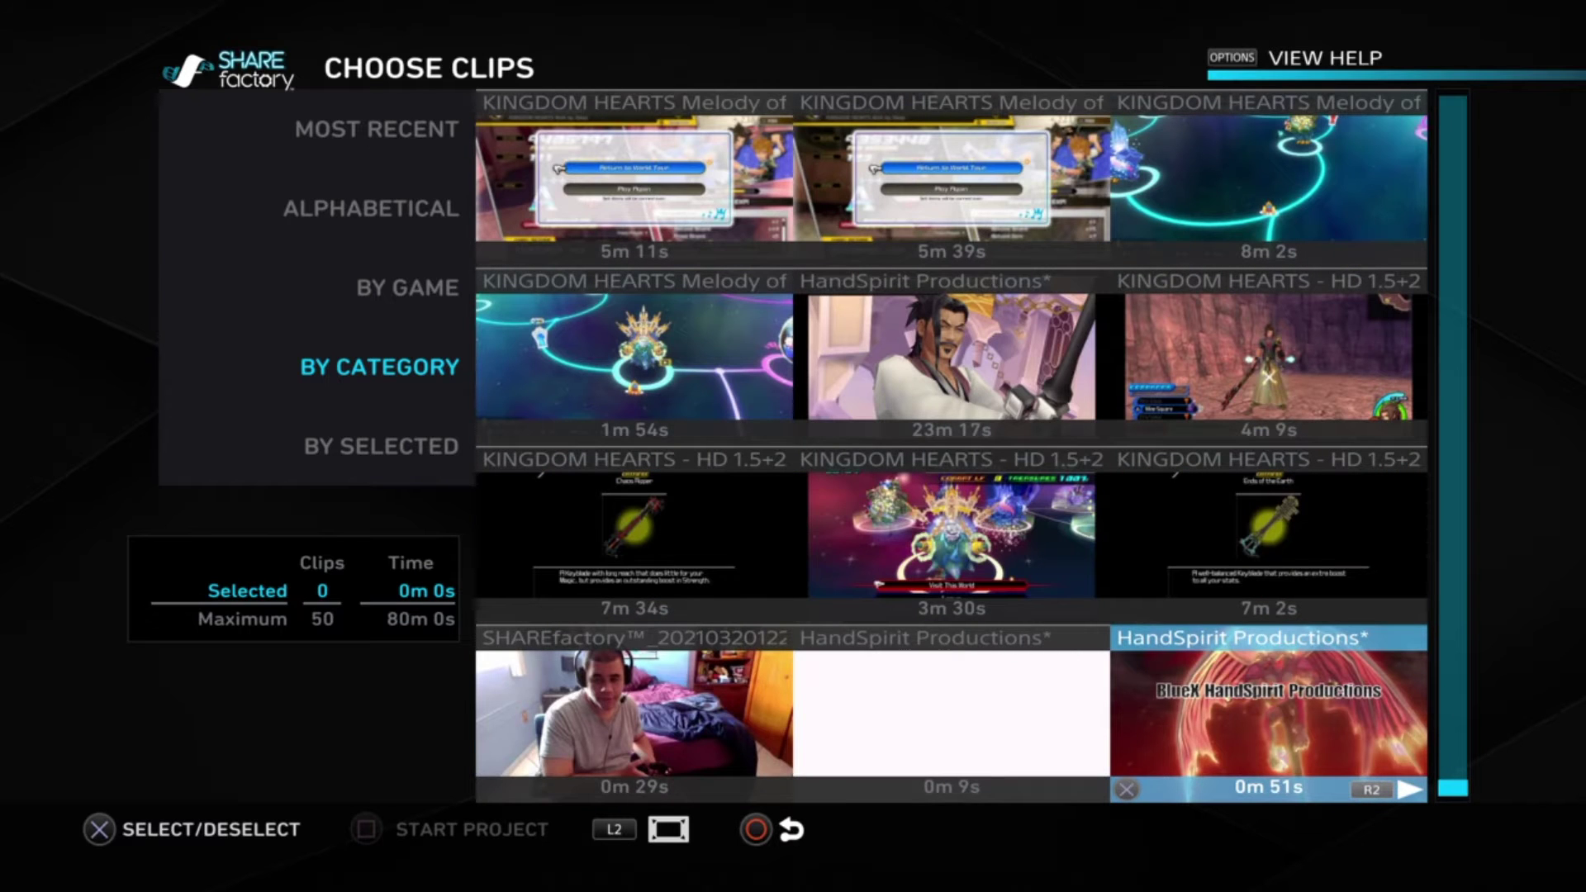
key(Left)
key(Right)
key(Return)
Add the Shantae clips of 2m 19s, 6m 45s, 5m 3s, 2m 39s and 4m 25s
key(Up)
key(Up)
key(Up)
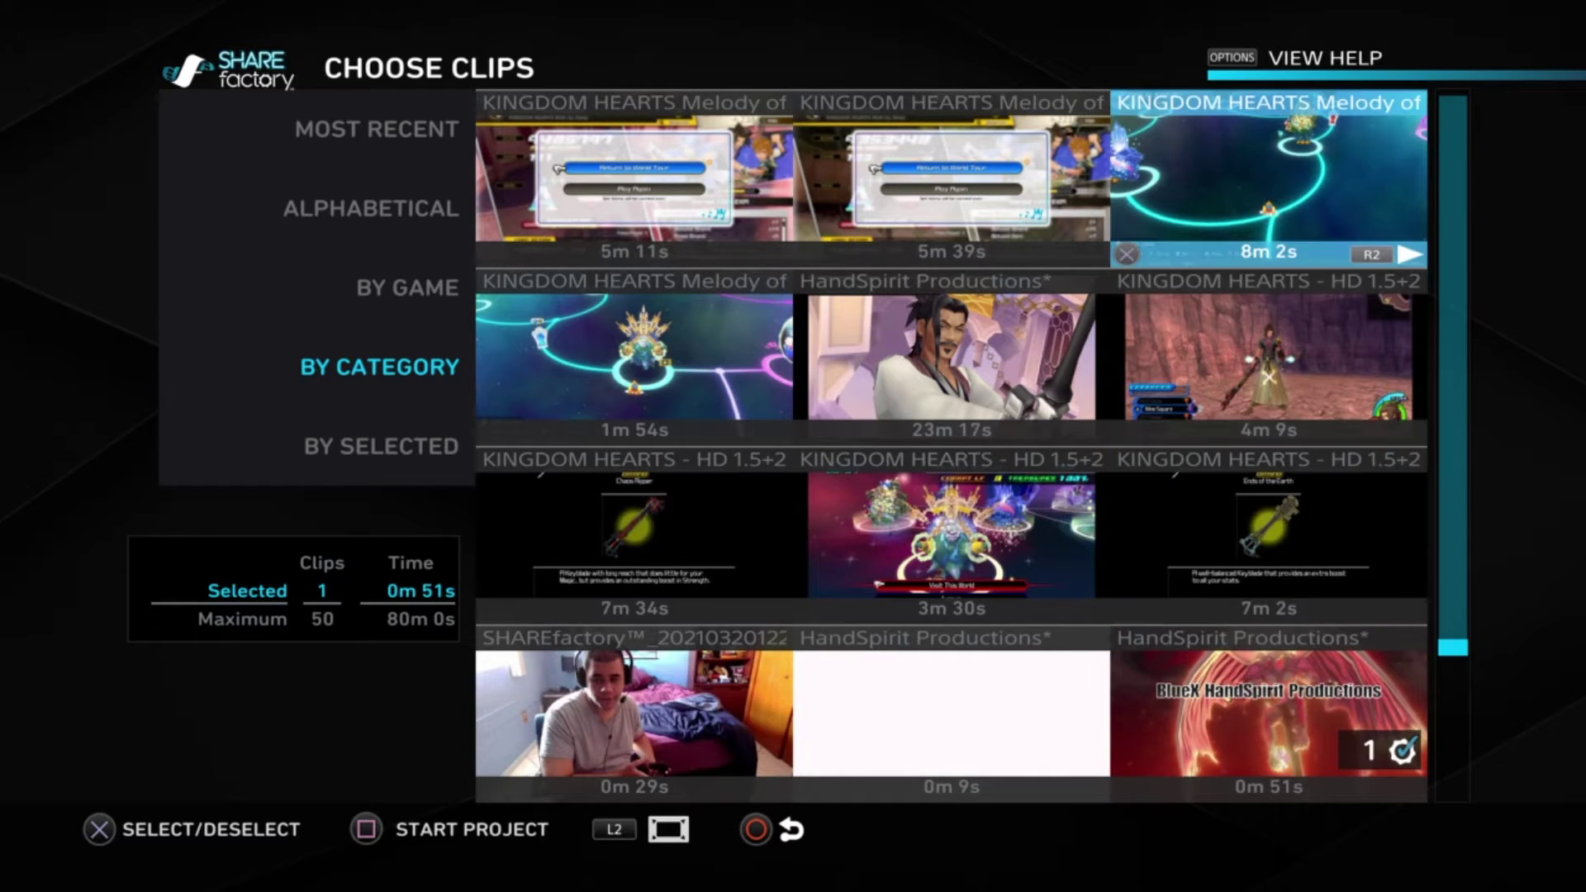
key(Up)
key(Up)
key(Up)
key(Up)
key(Down)
key(Down)
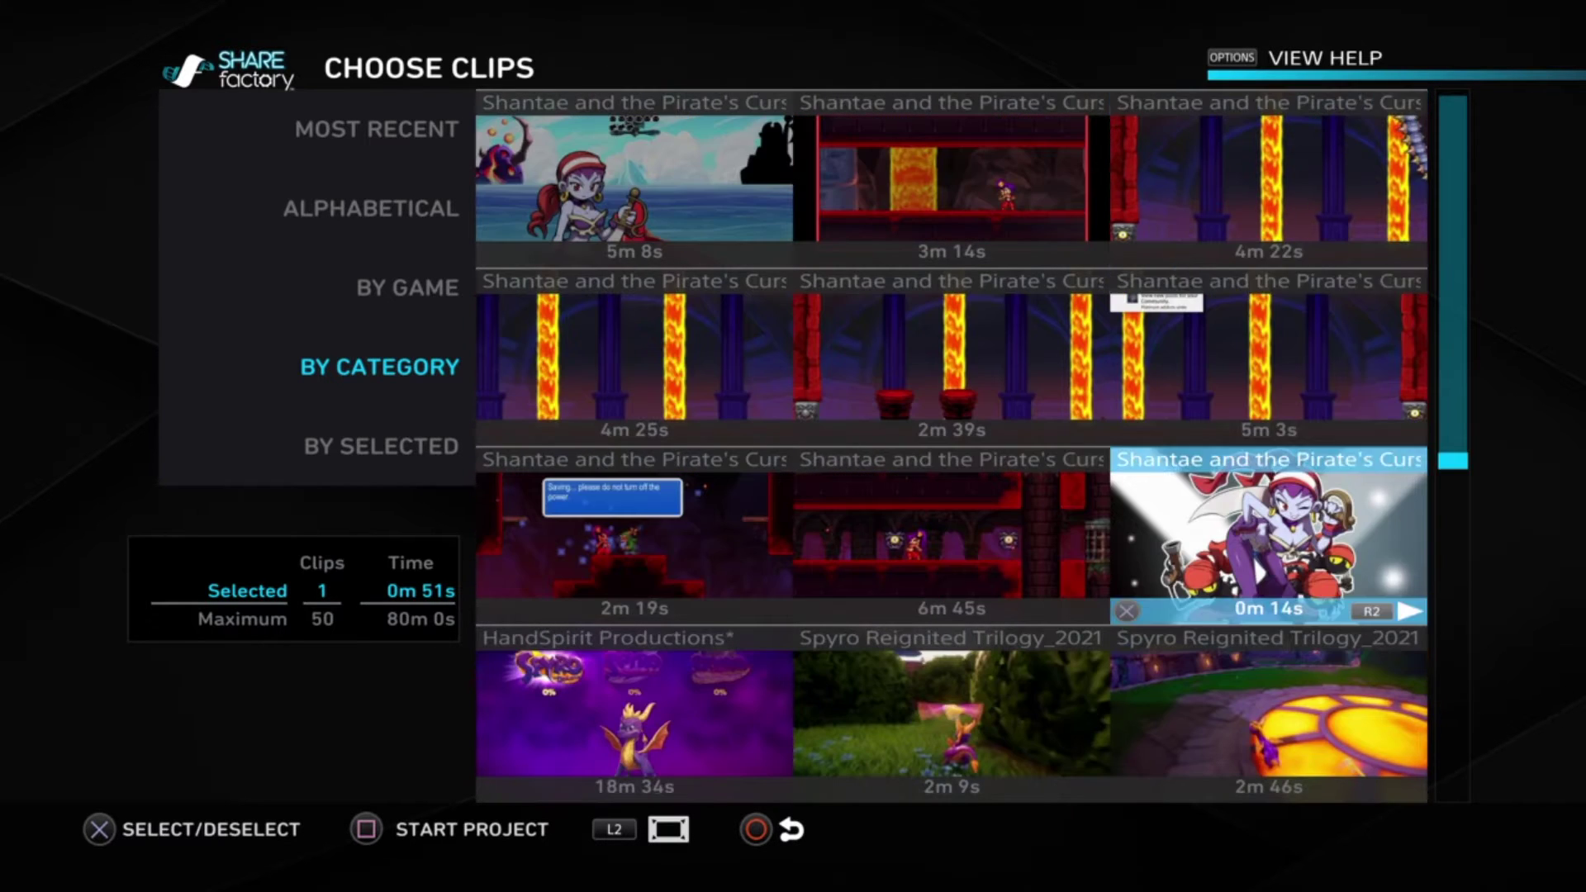
key(Left)
key(Up)
key(Up)
key(Down)
key(Down)
key(Down)
key(Up)
key(Return)
key(Left)
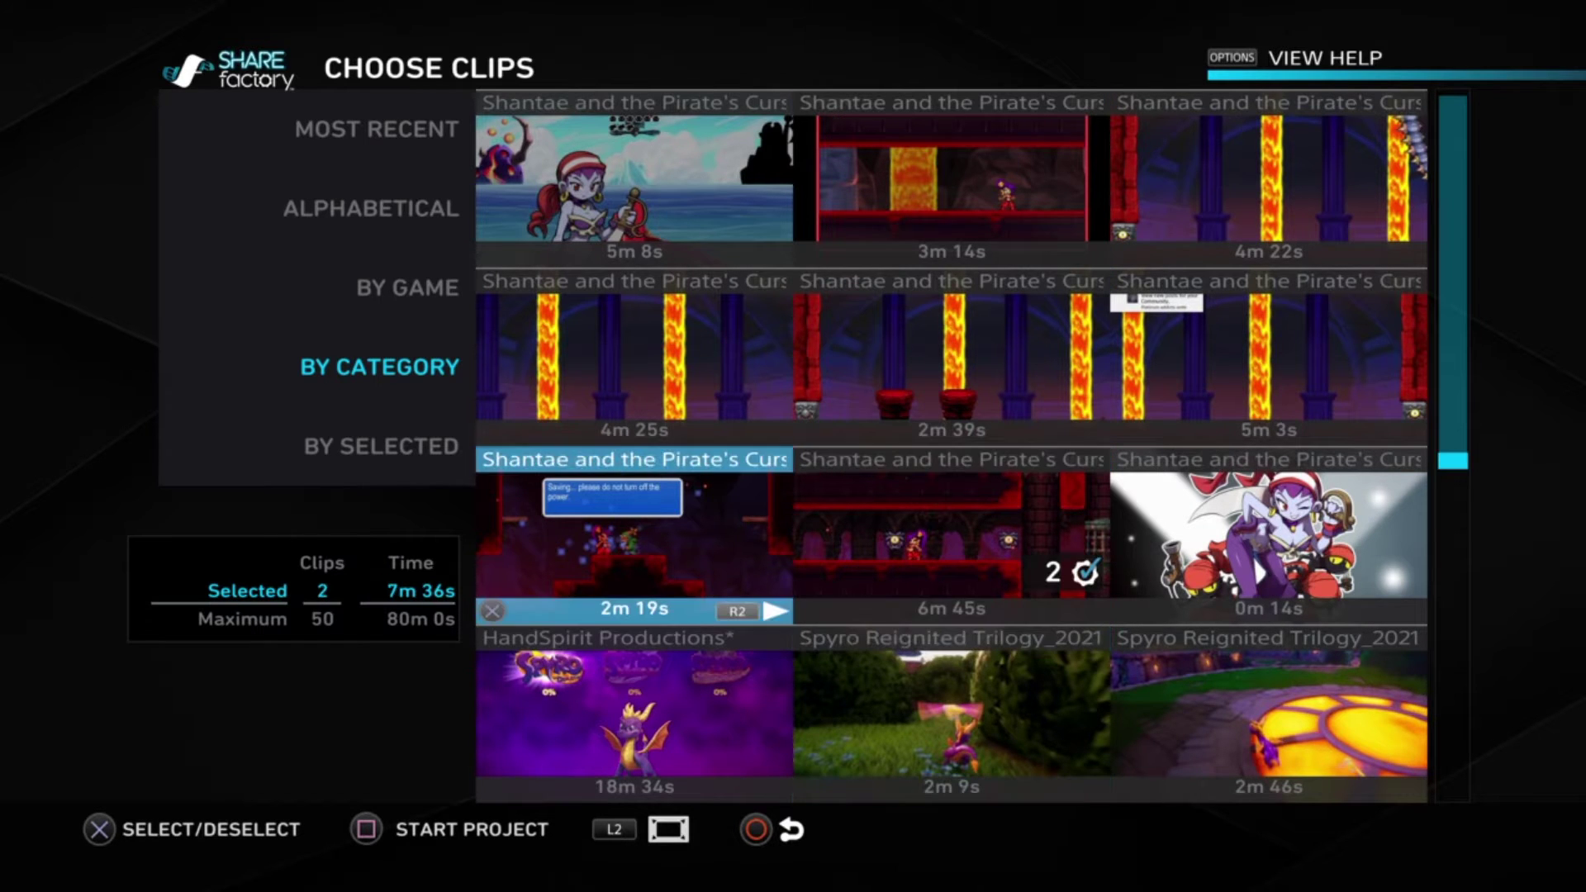
key(Return)
key(Up)
key(Right)
key(Right)
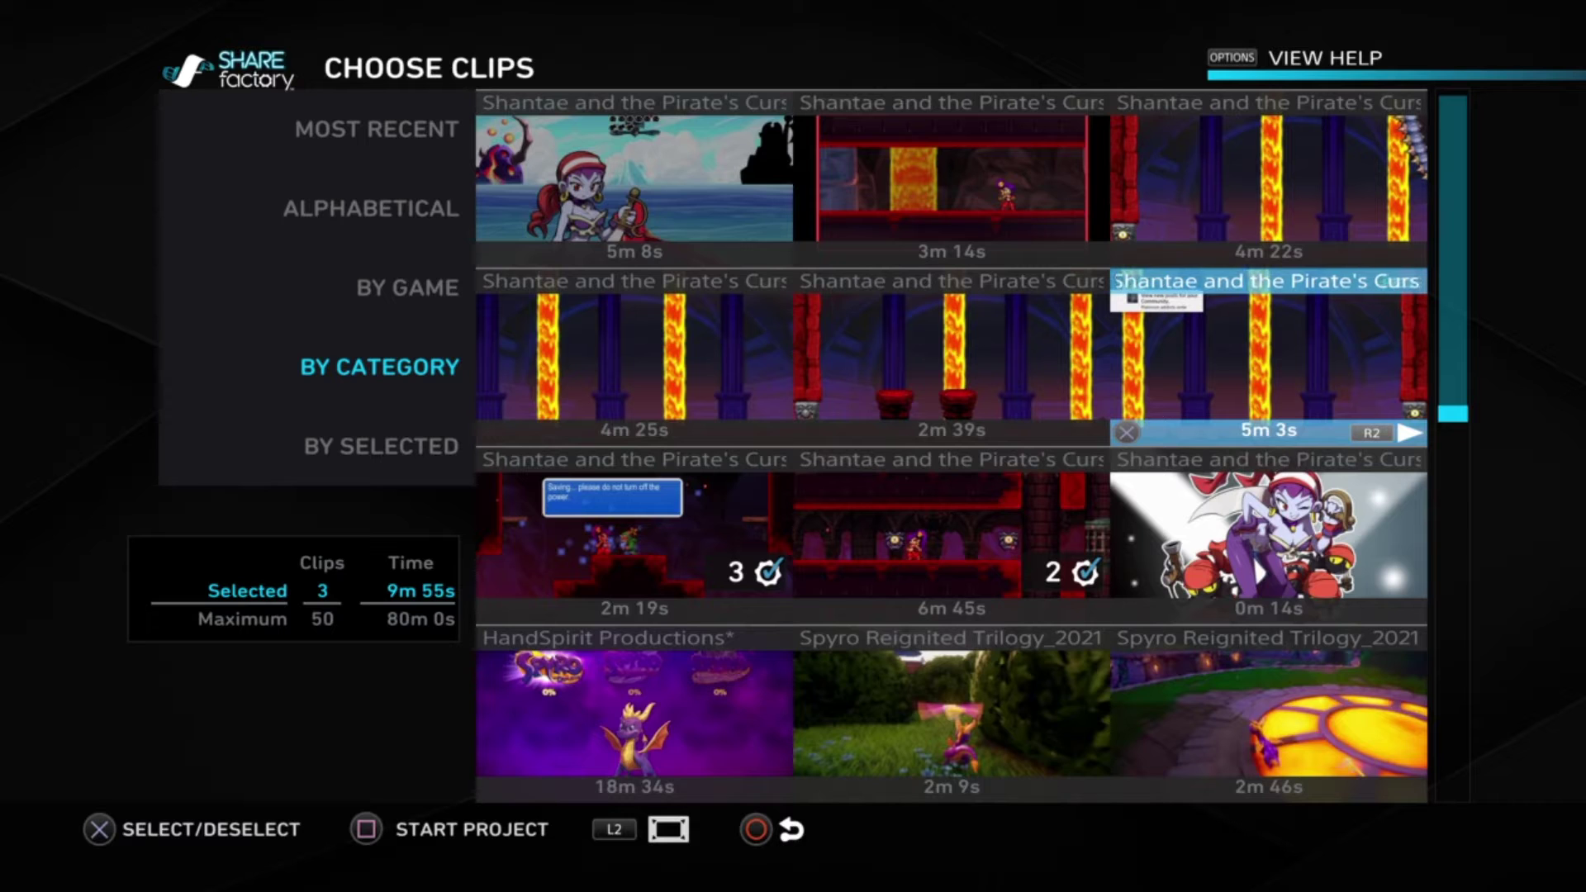
key(Return)
key(Left)
key(Return)
key(Left)
key(Return)
Add the Shantae clips of 4m 22s, 3m 14s, 5m 8s and 5m 54s
key(Up)
key(Right)
key(Right)
key(Return)
key(Left)
key(Return)
key(Left)
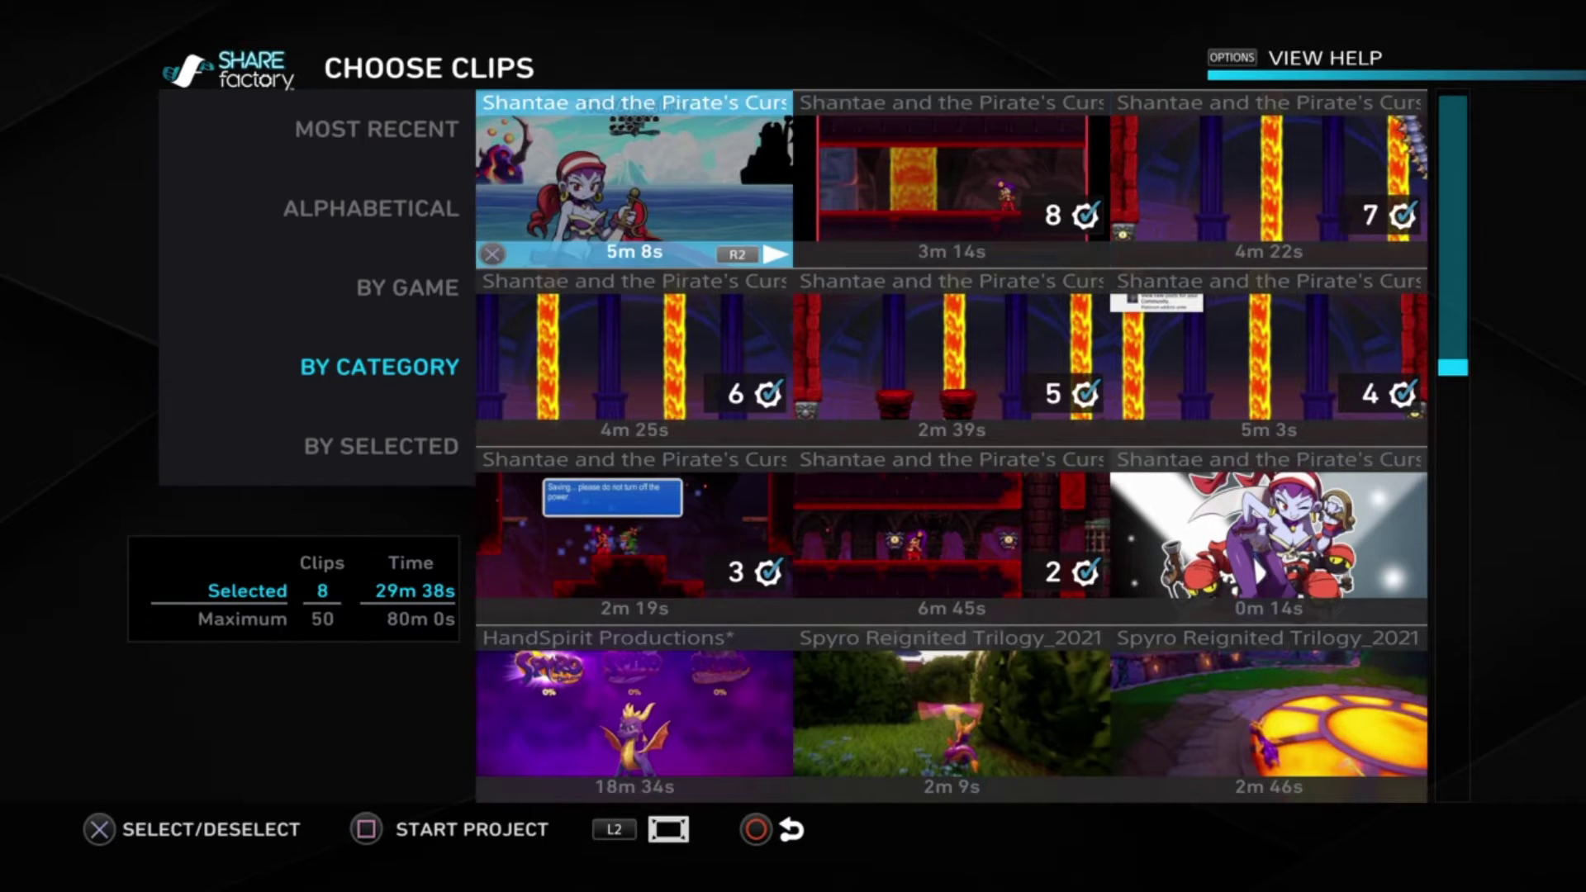
key(Return)
key(Up)
key(Right)
key(Right)
key(Return)
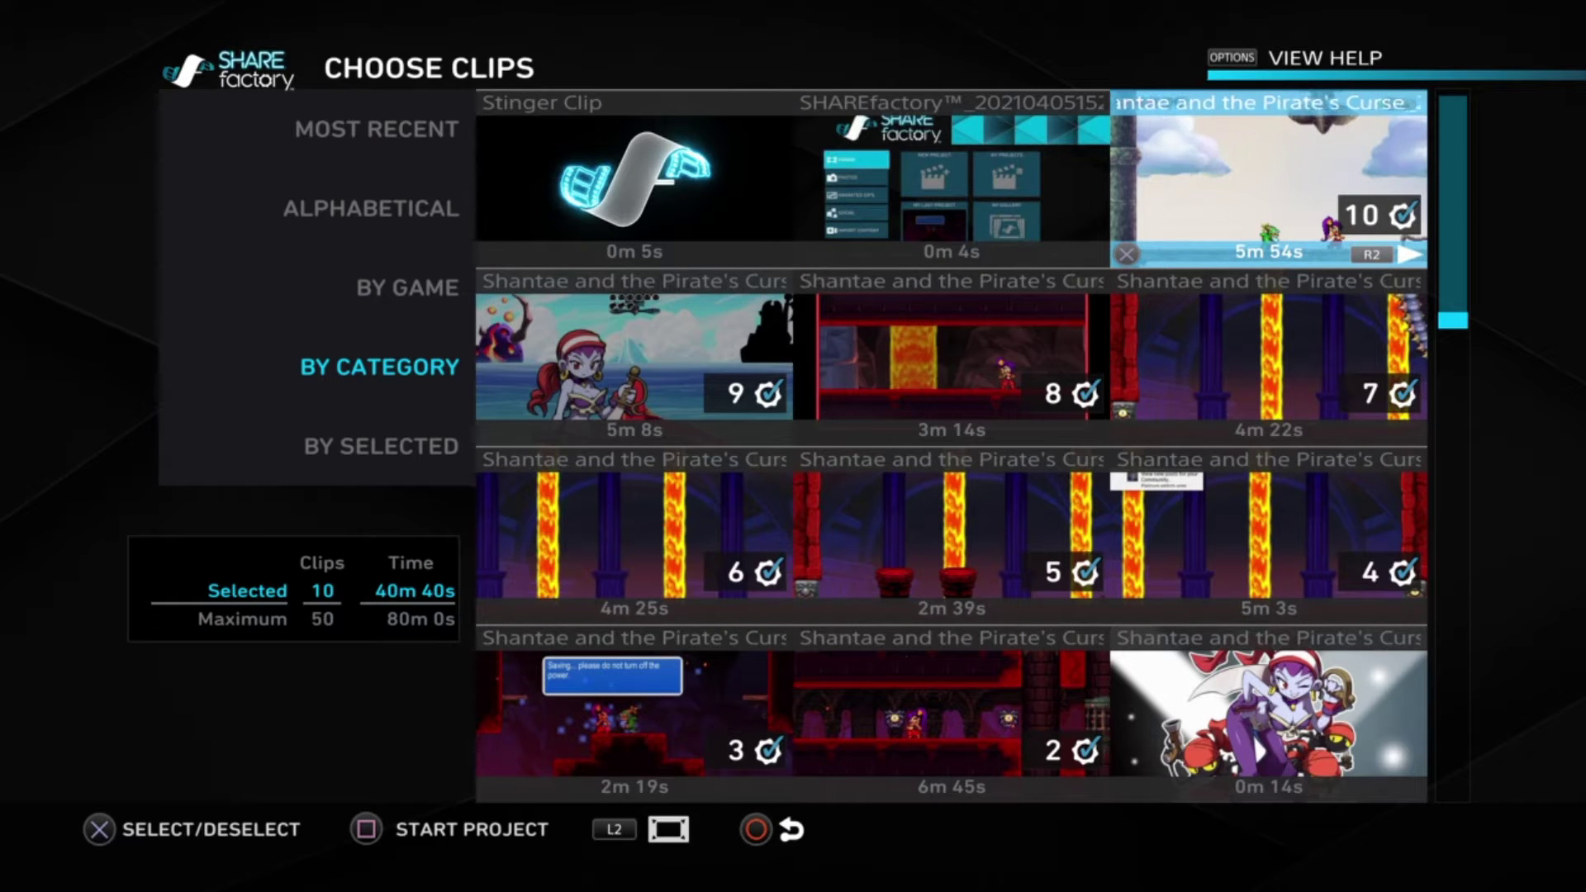
Add the 0m 9s HandSpirit clip as the eleventh and start the project
key(Down)
key(Down)
key(Down)
key(Down)
key(Down)
key(Down)
key(Down)
key(Down)
key(Down)
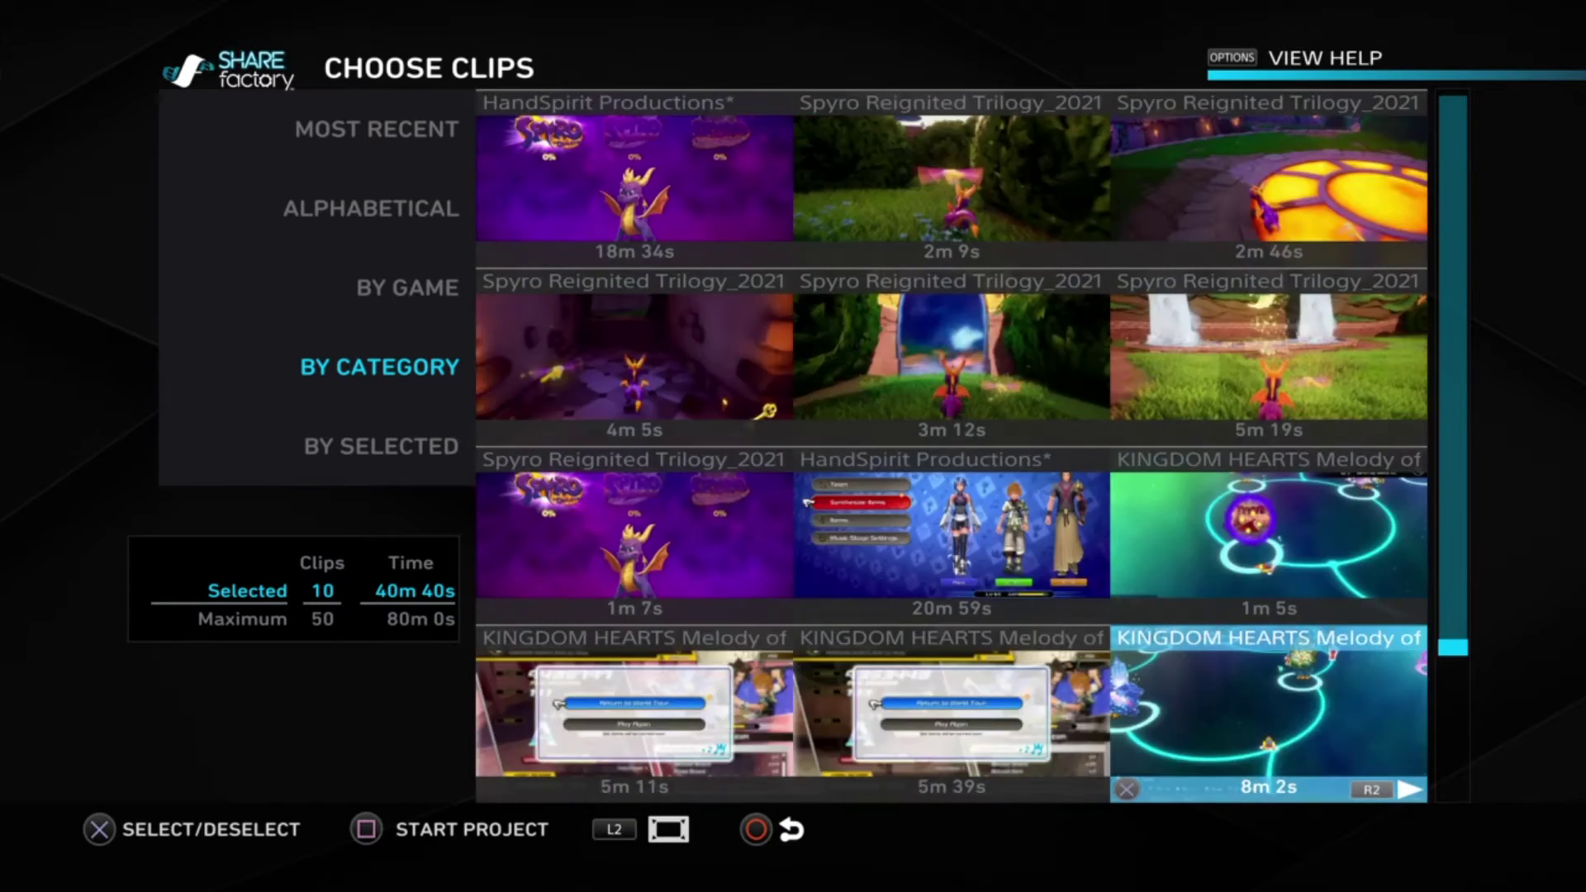
key(Down)
key(Left)
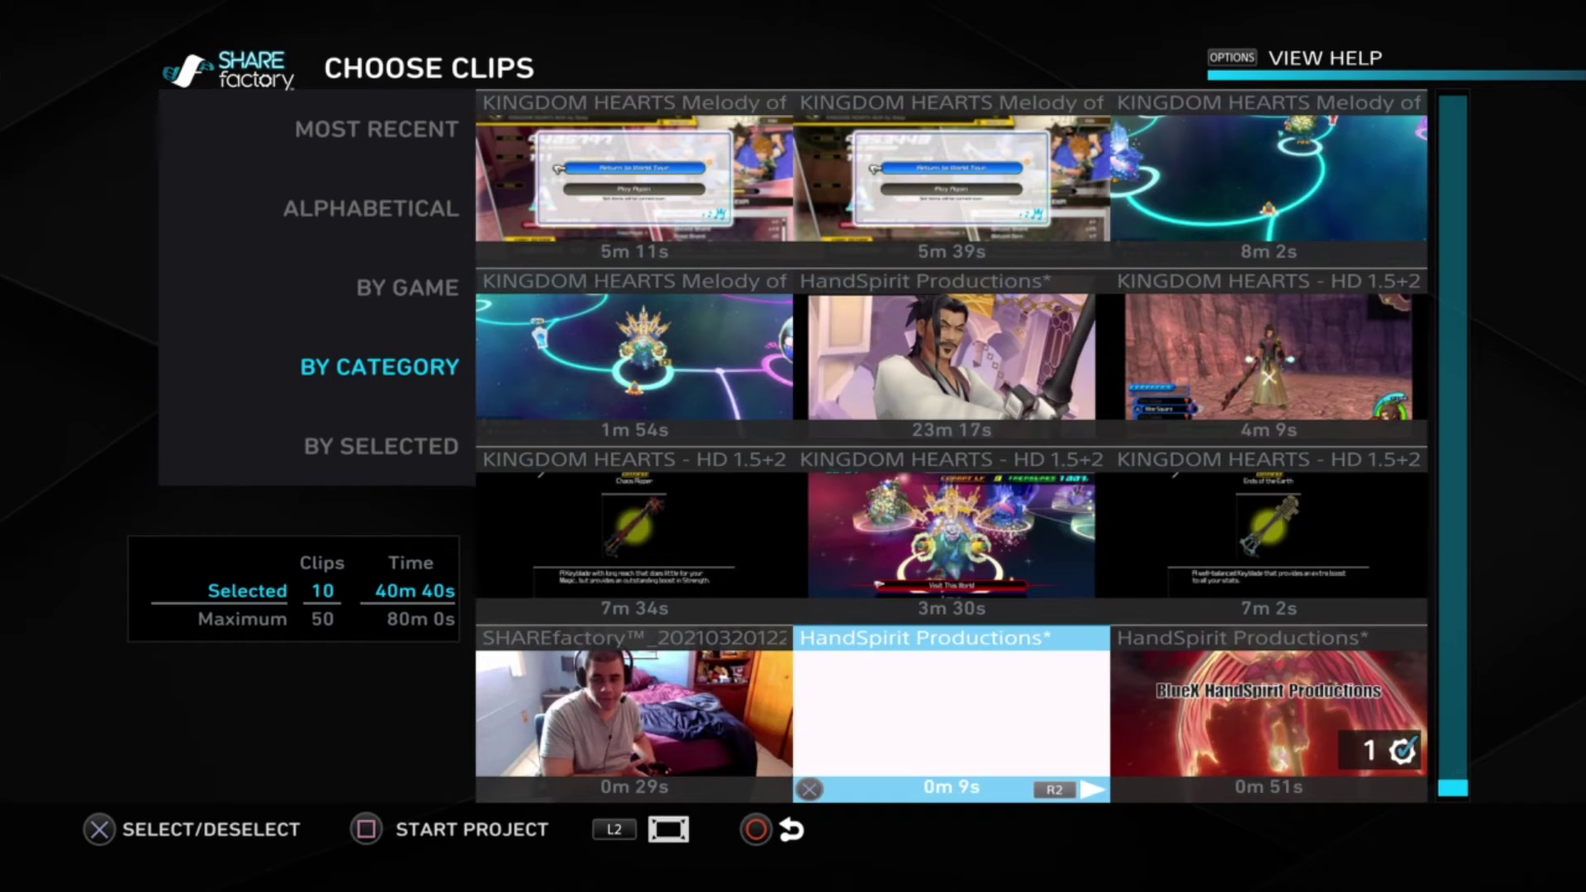
key(Return)
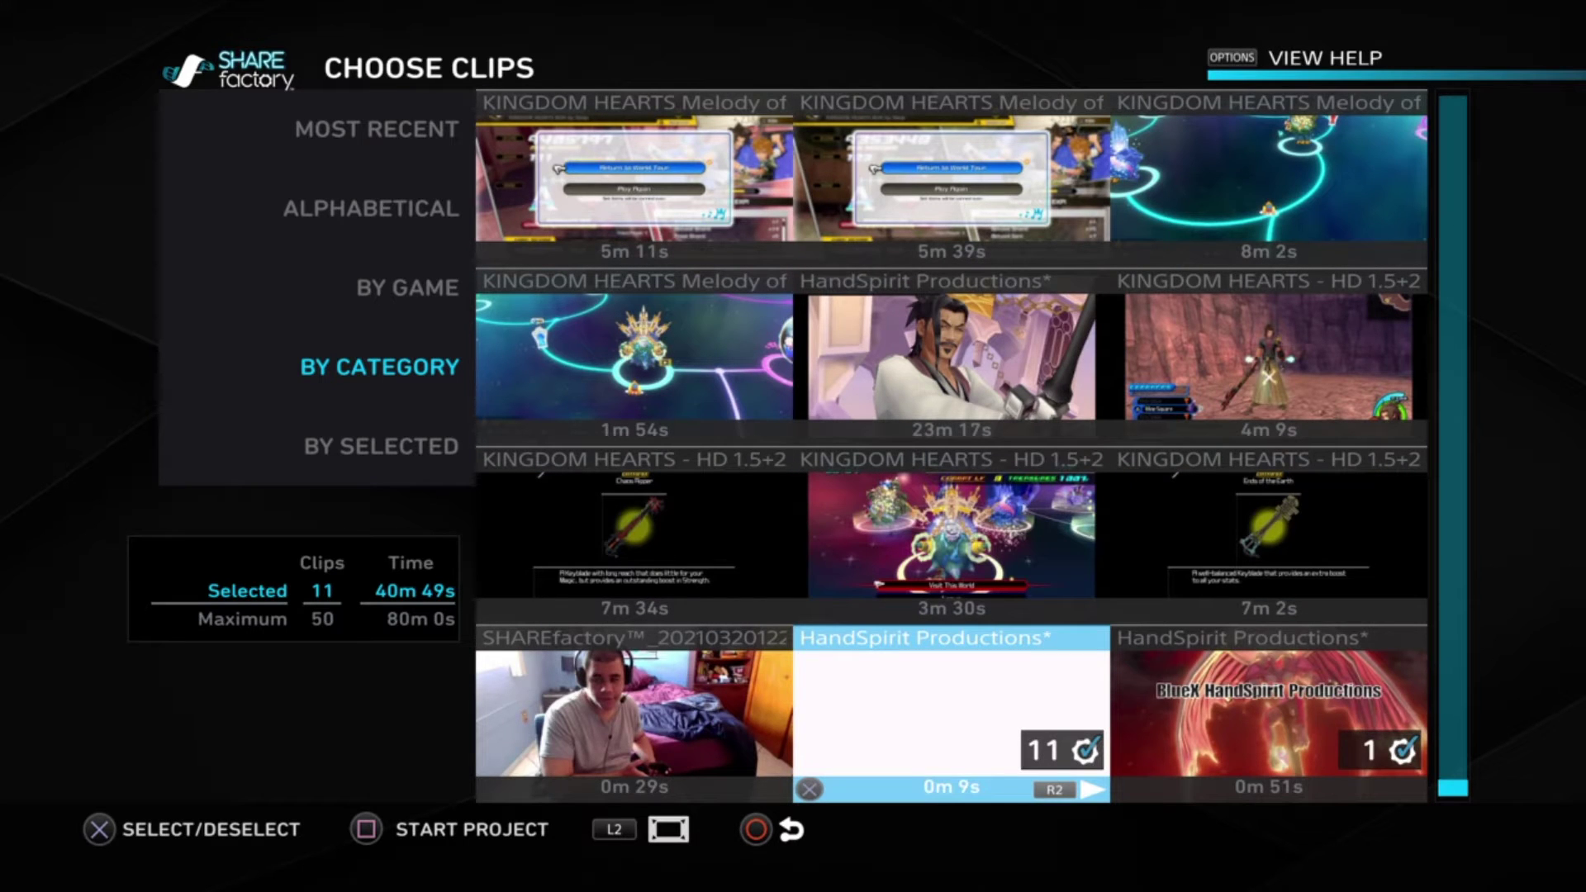
key(space)
key(Left)
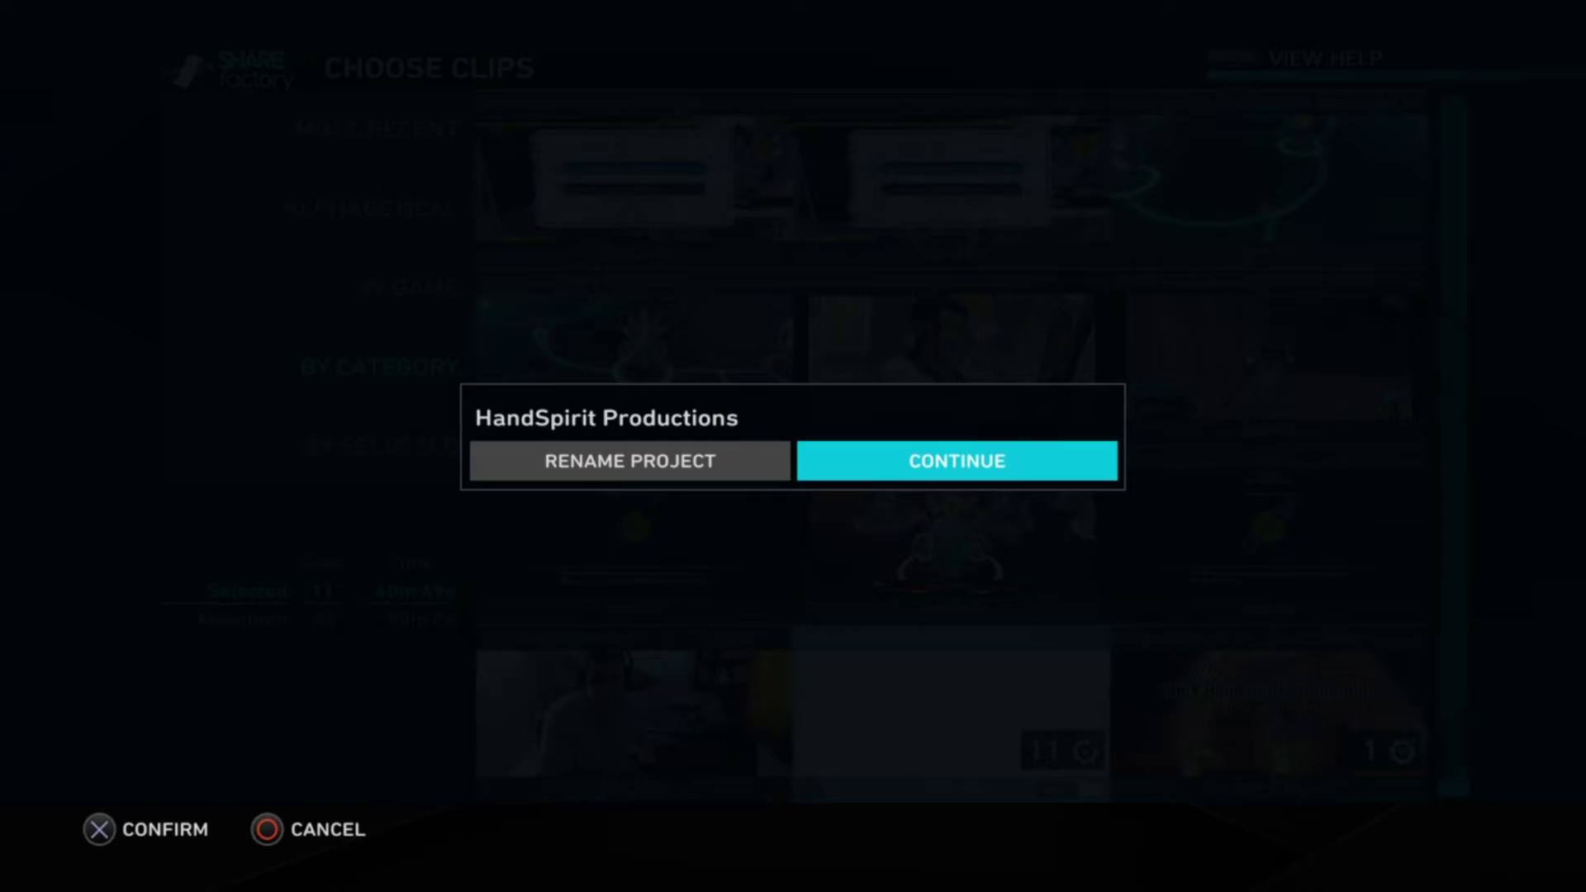
Confirm the new project name HandSpirit Productions and open the timeline editor
key(Return)
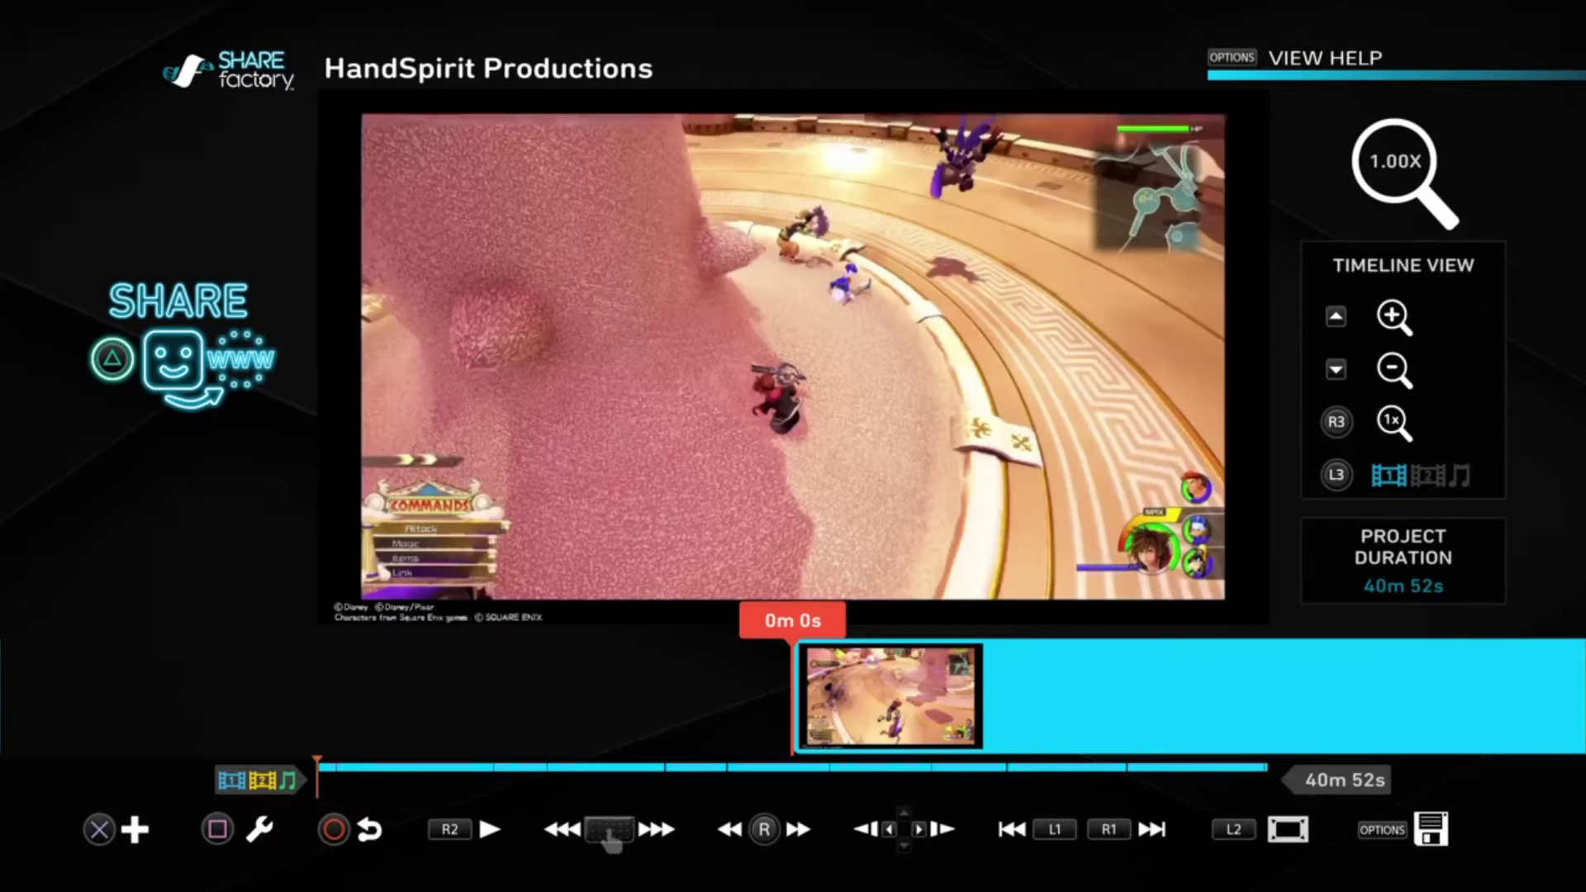
Step and scrub through the project's clips, then bring up the Exit Project options
key(Page_Down)
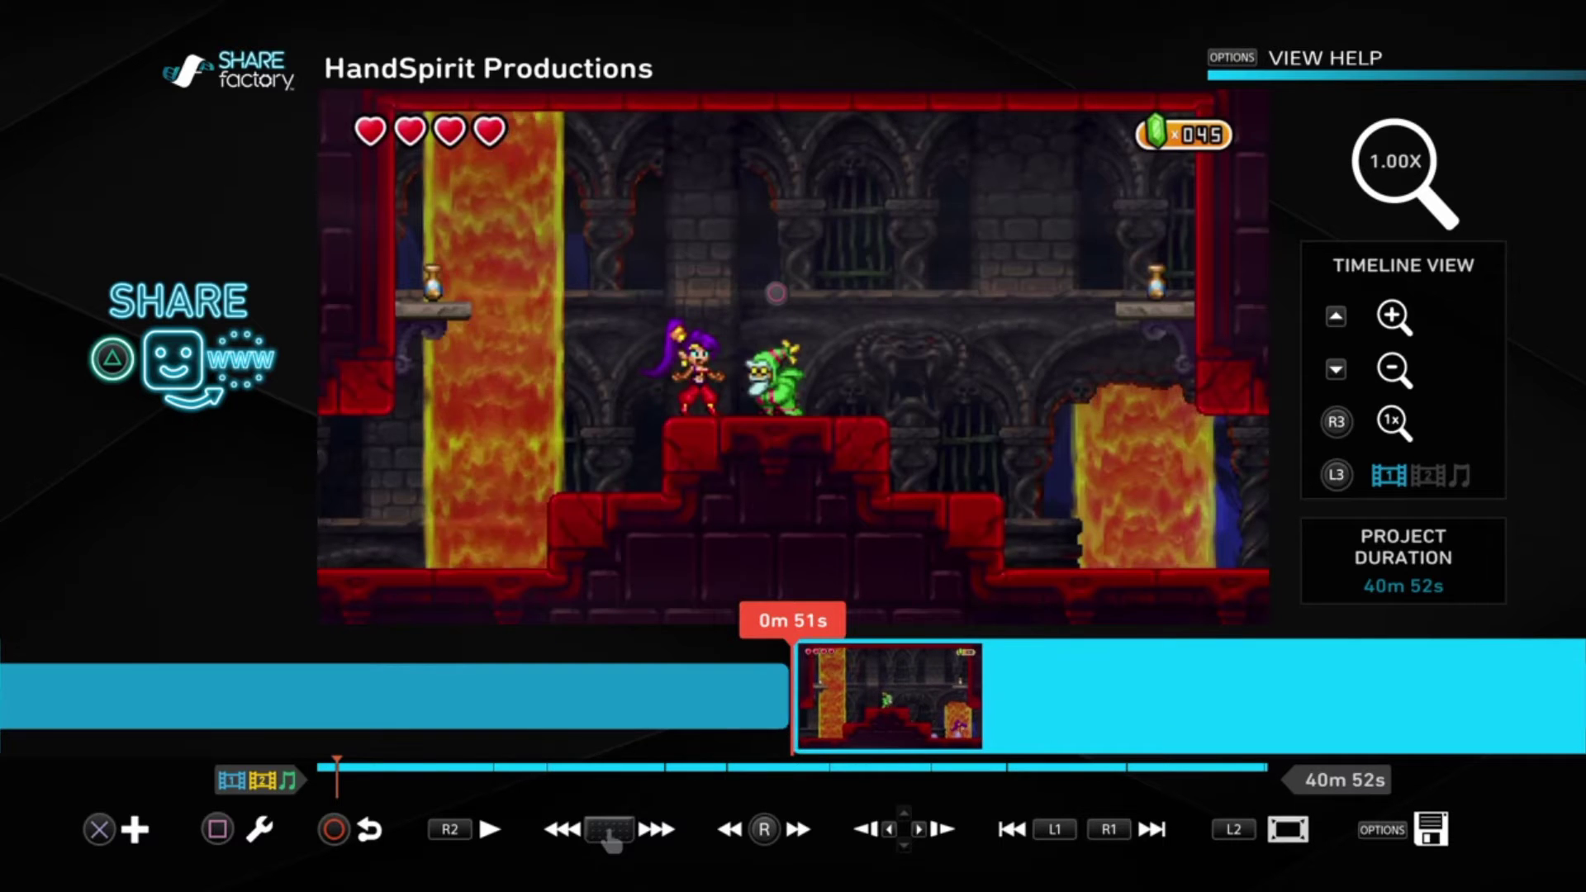
key(Right)
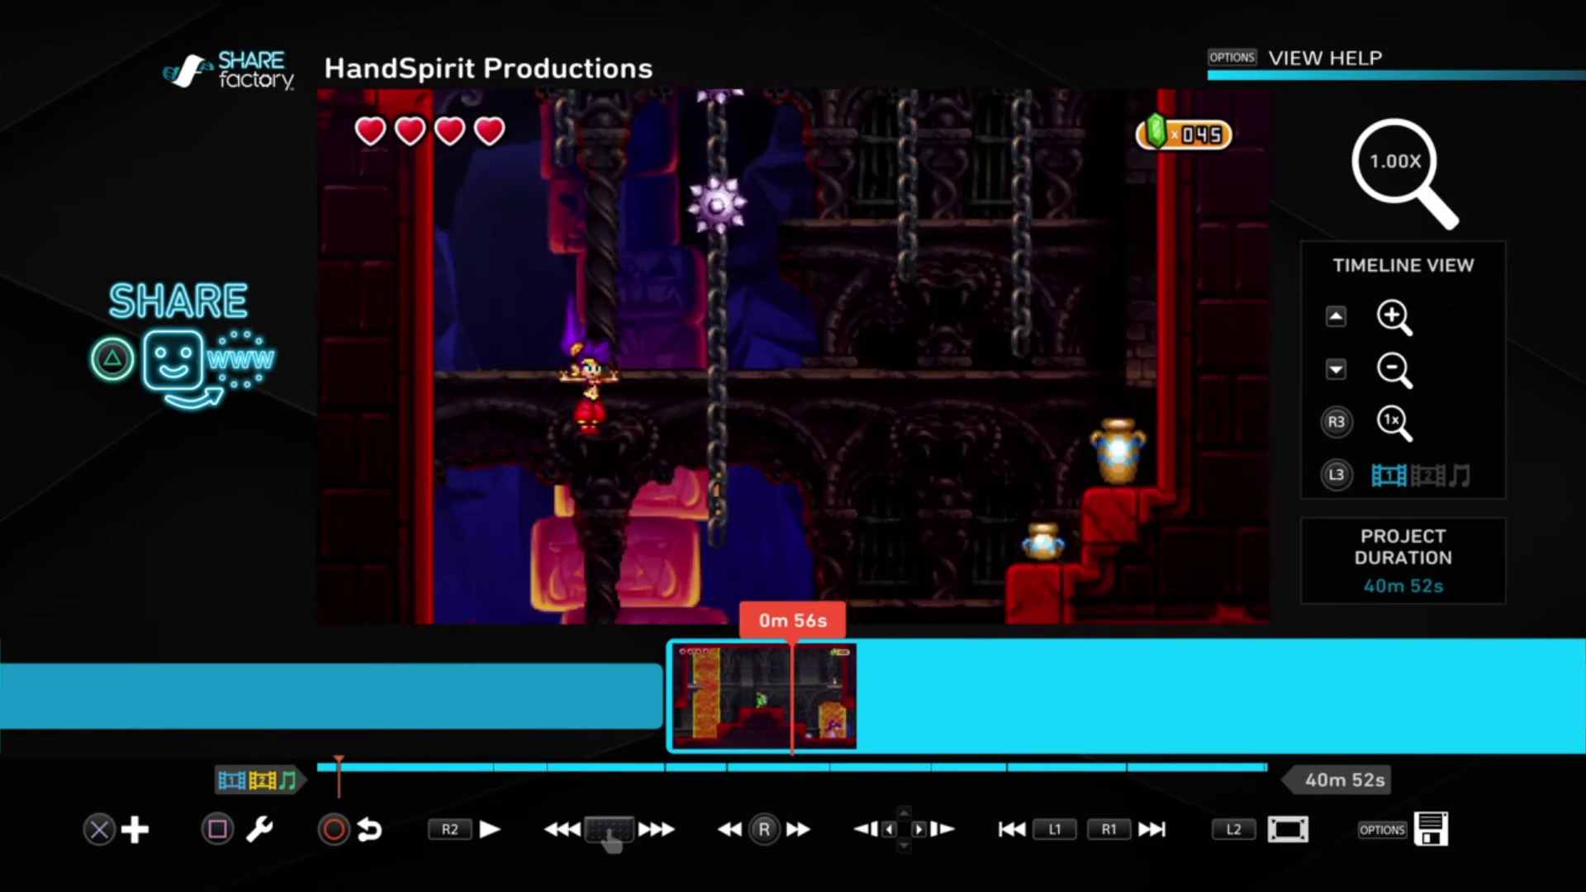
key(Right)
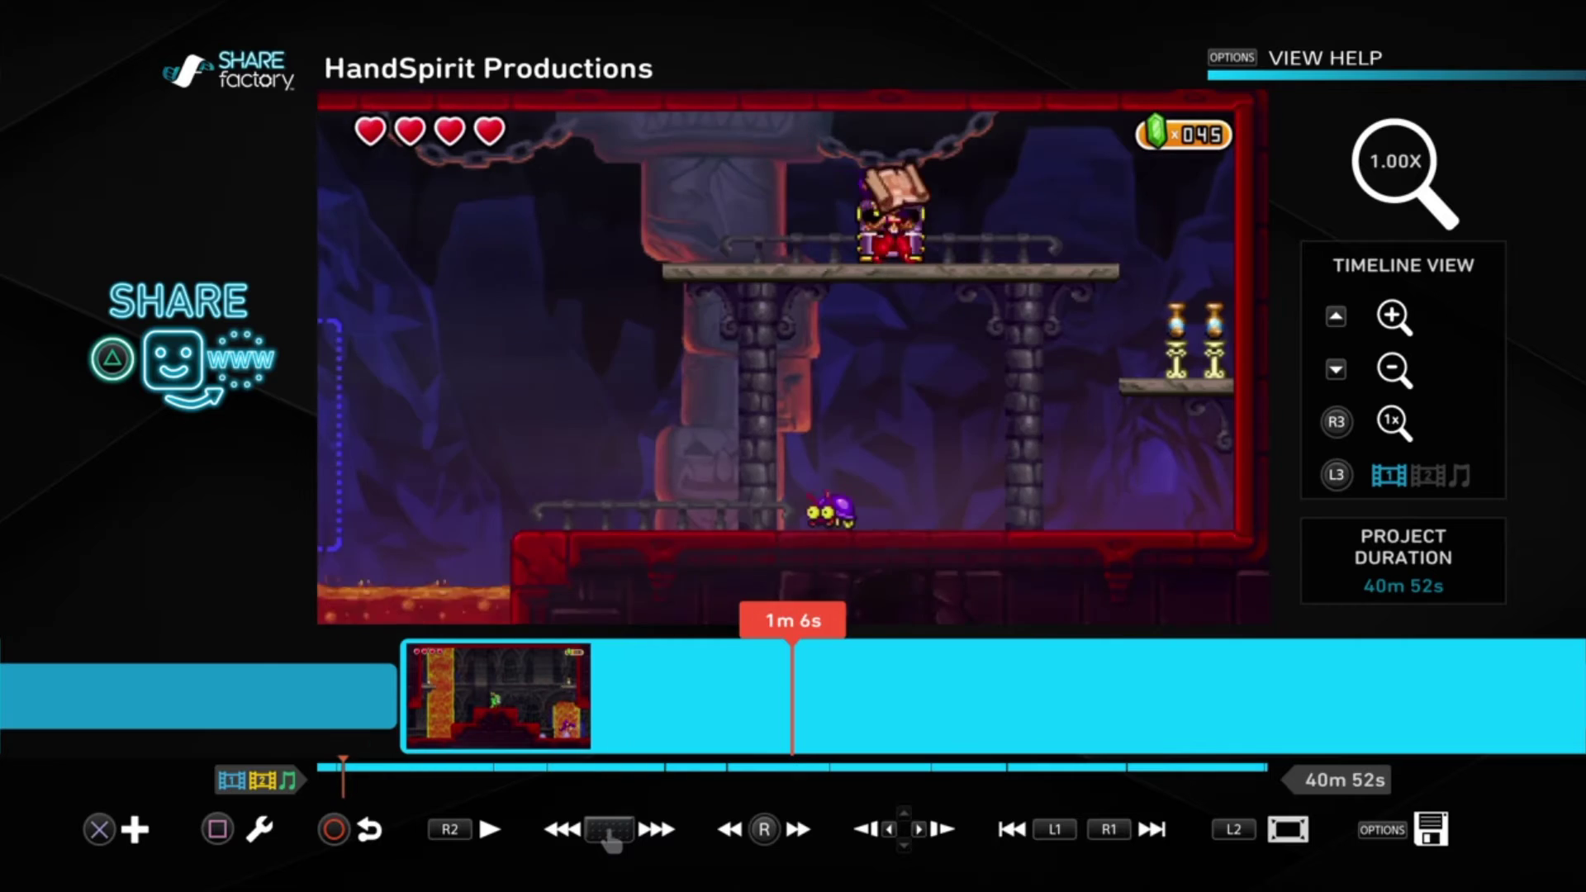
key(Page_Down)
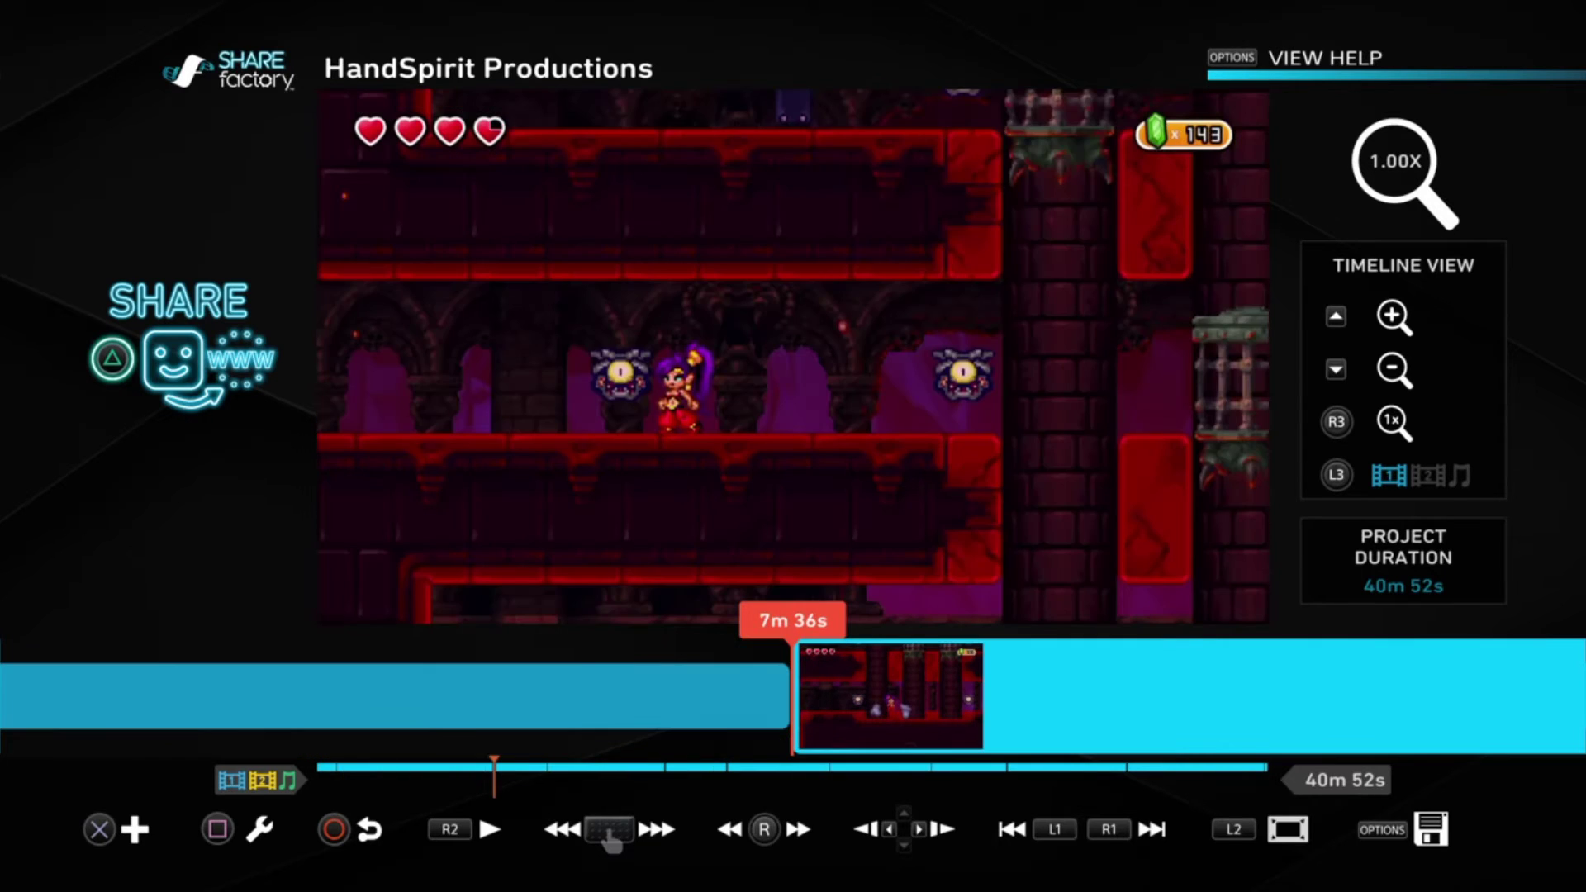
key(Page_Down)
key(Page_Down)
key(Page_Down)
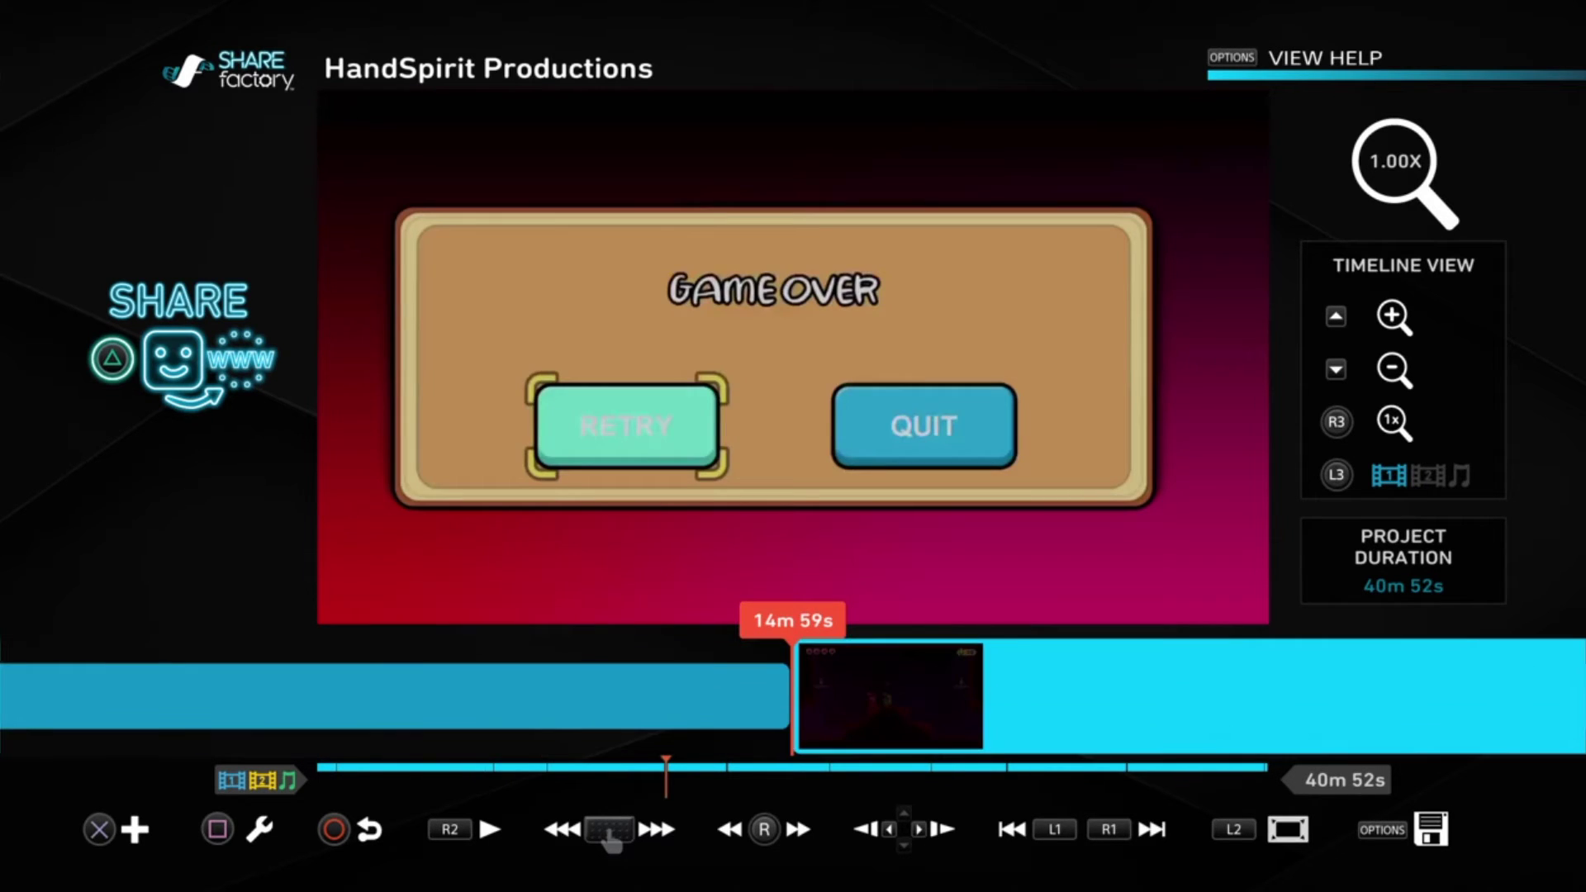
key(Page_Up)
key(Page_Up)
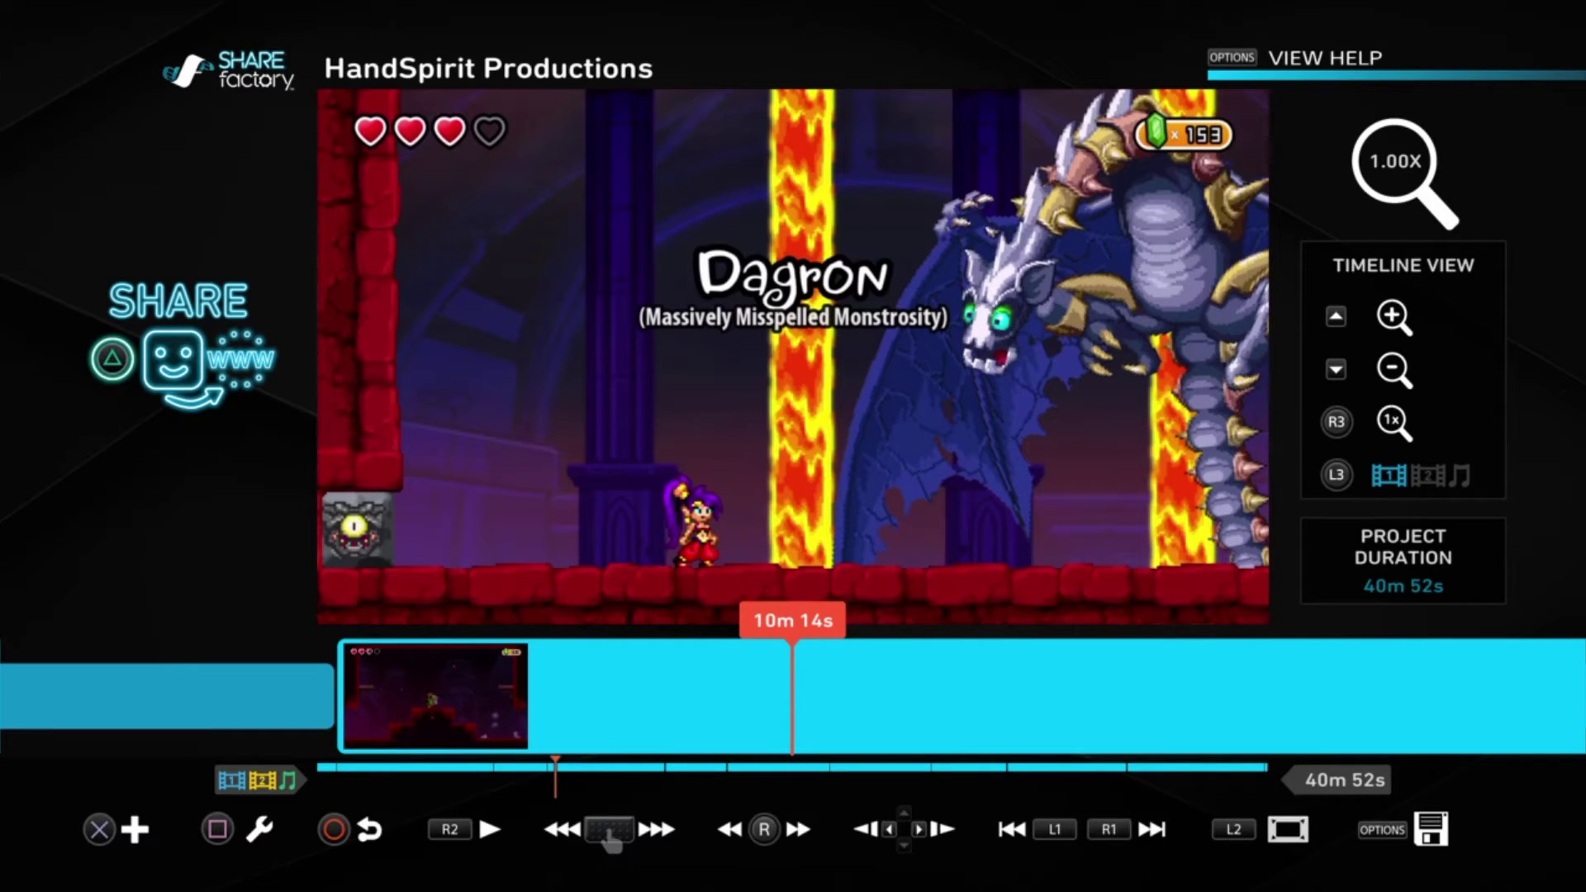
key(Escape)
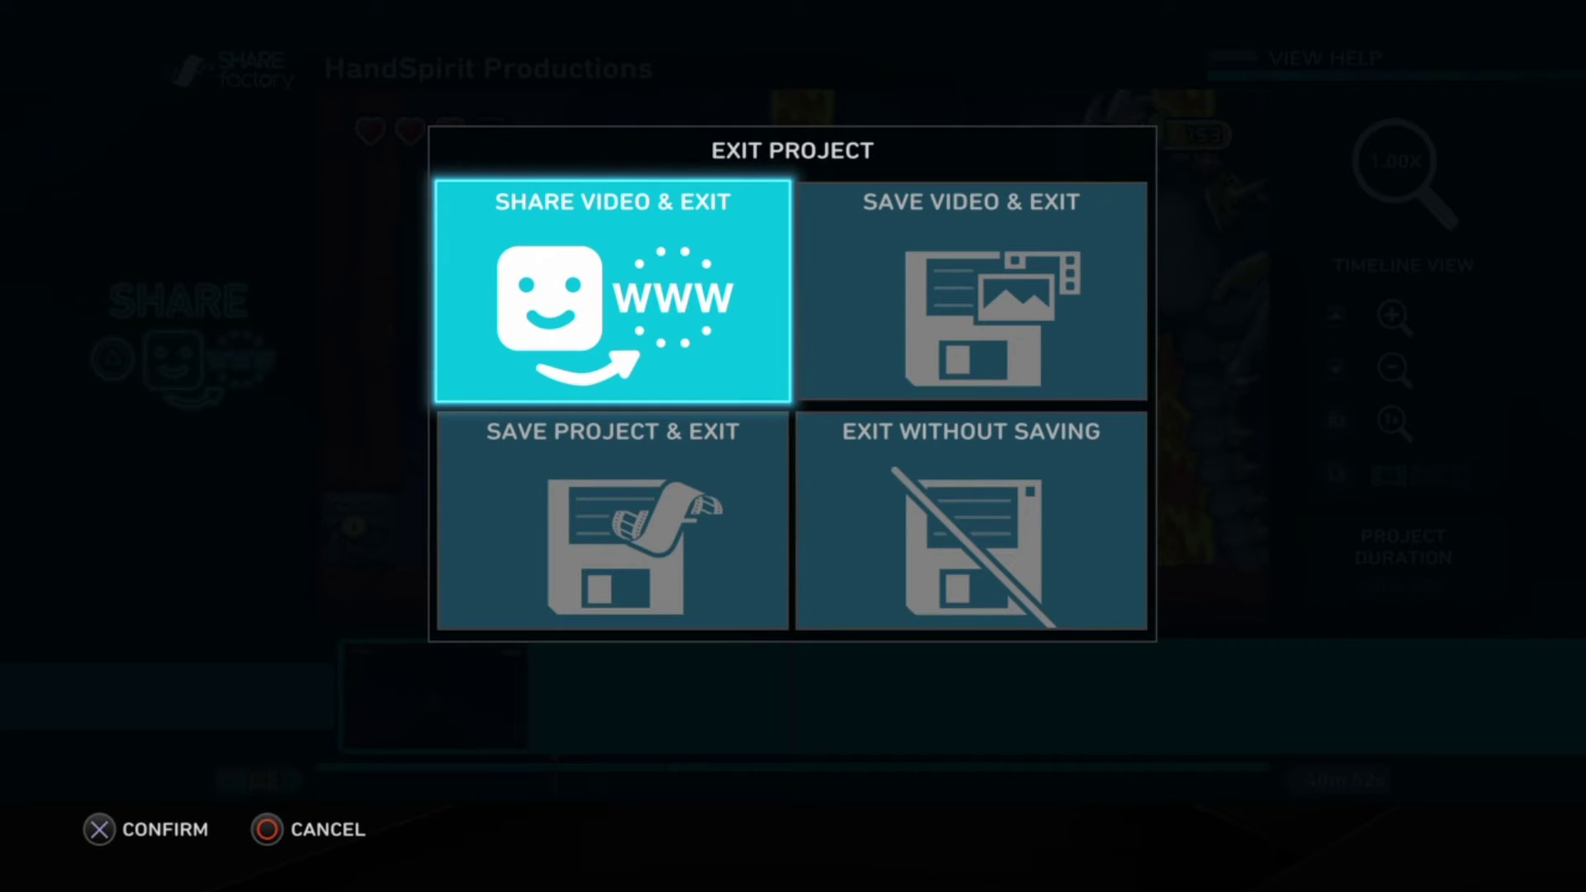
Save the project, exit the editor and dismiss the Project Saved message
click(970, 291)
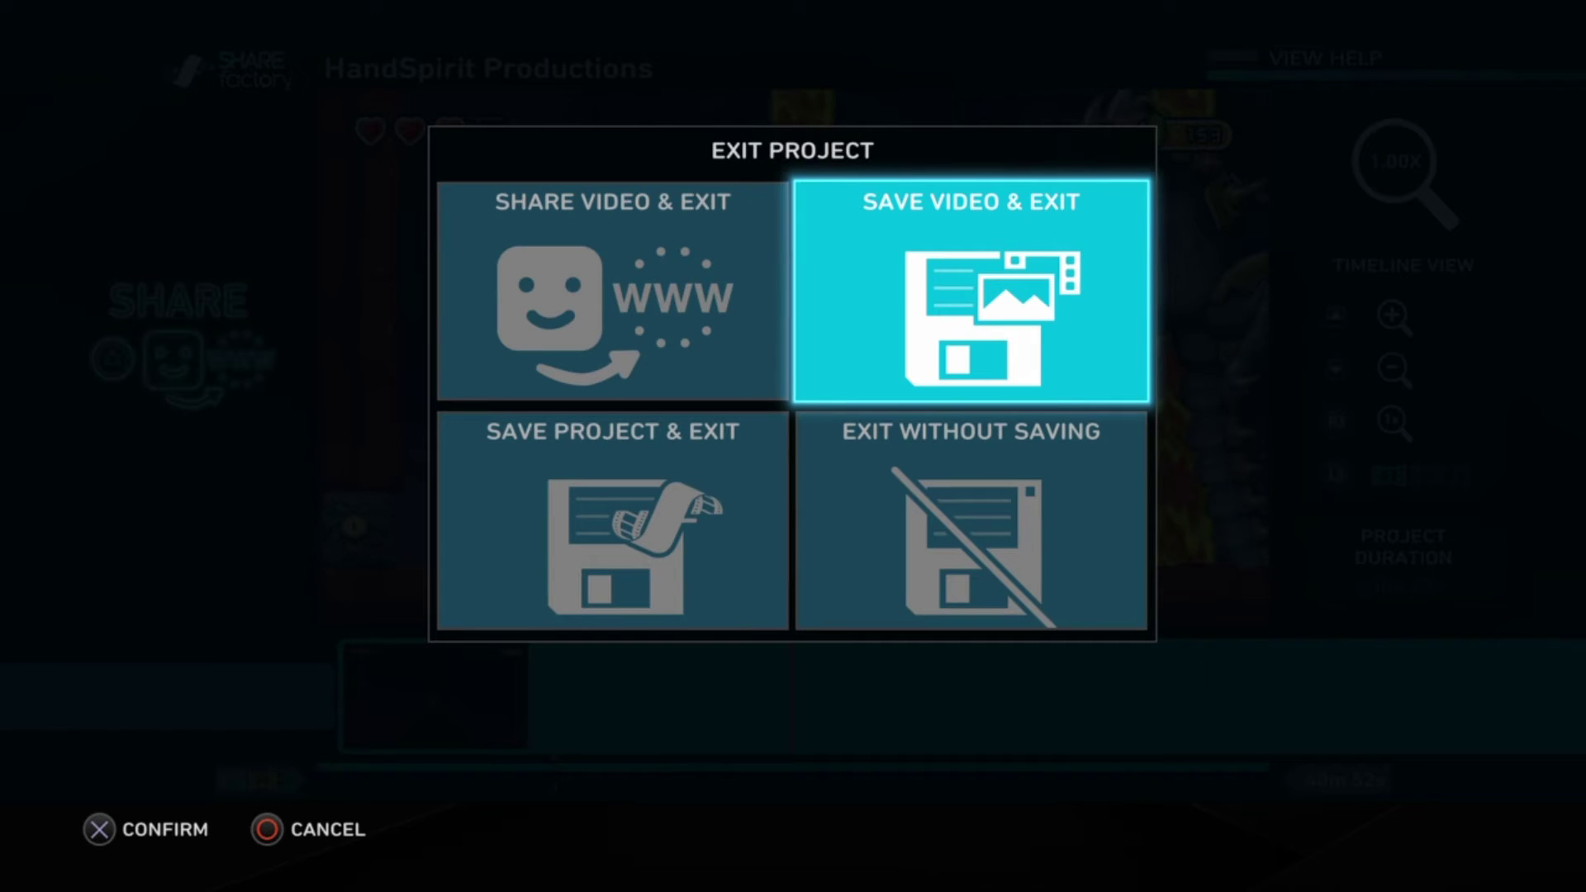
key(Return)
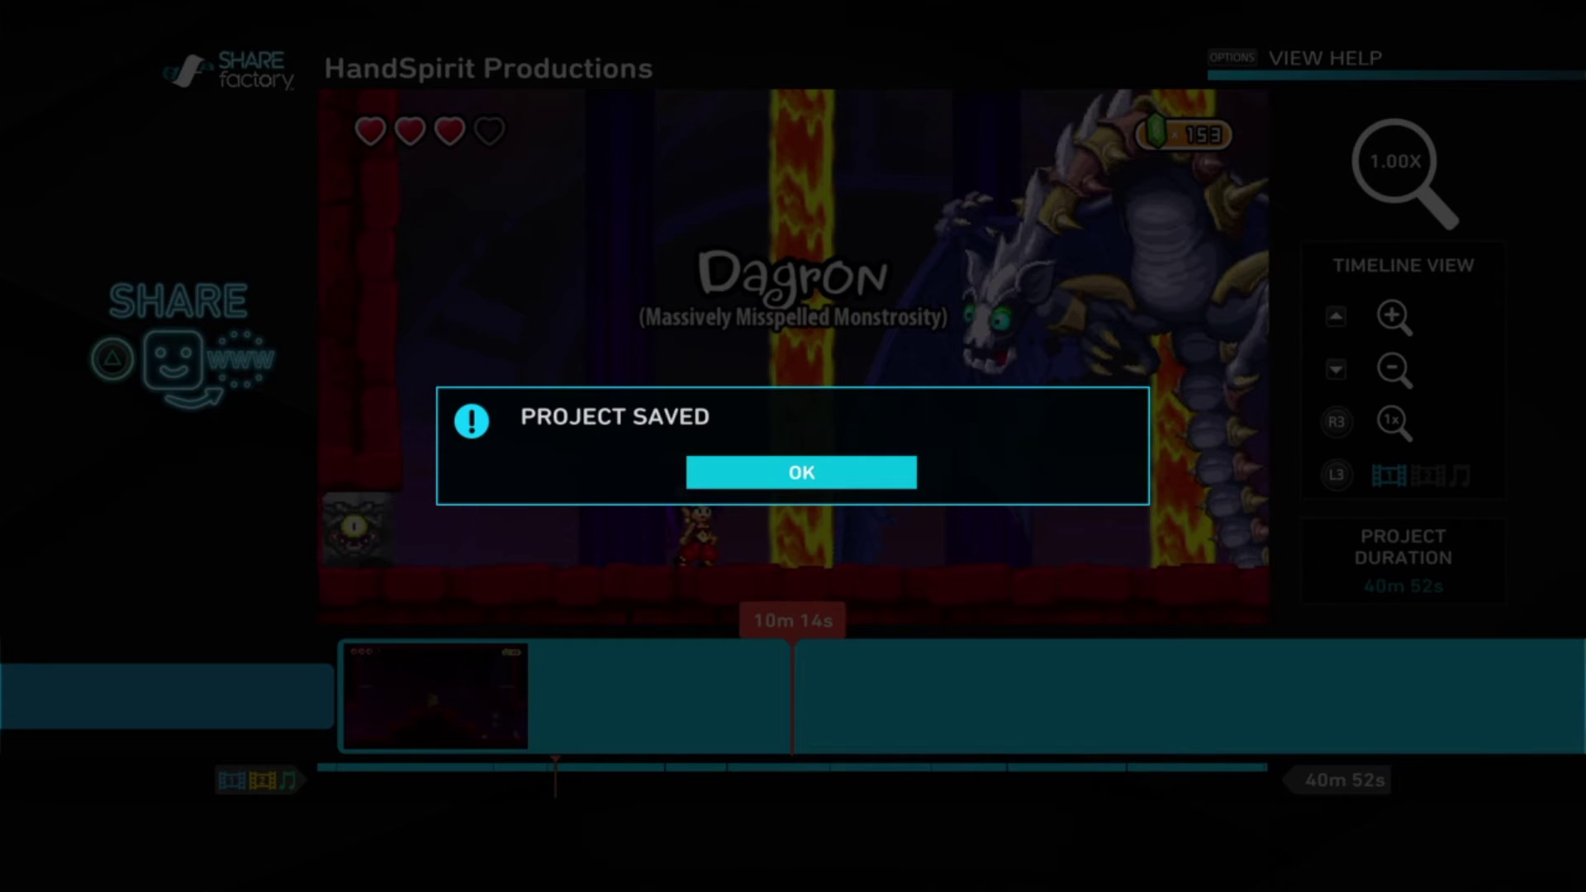
key(Return)
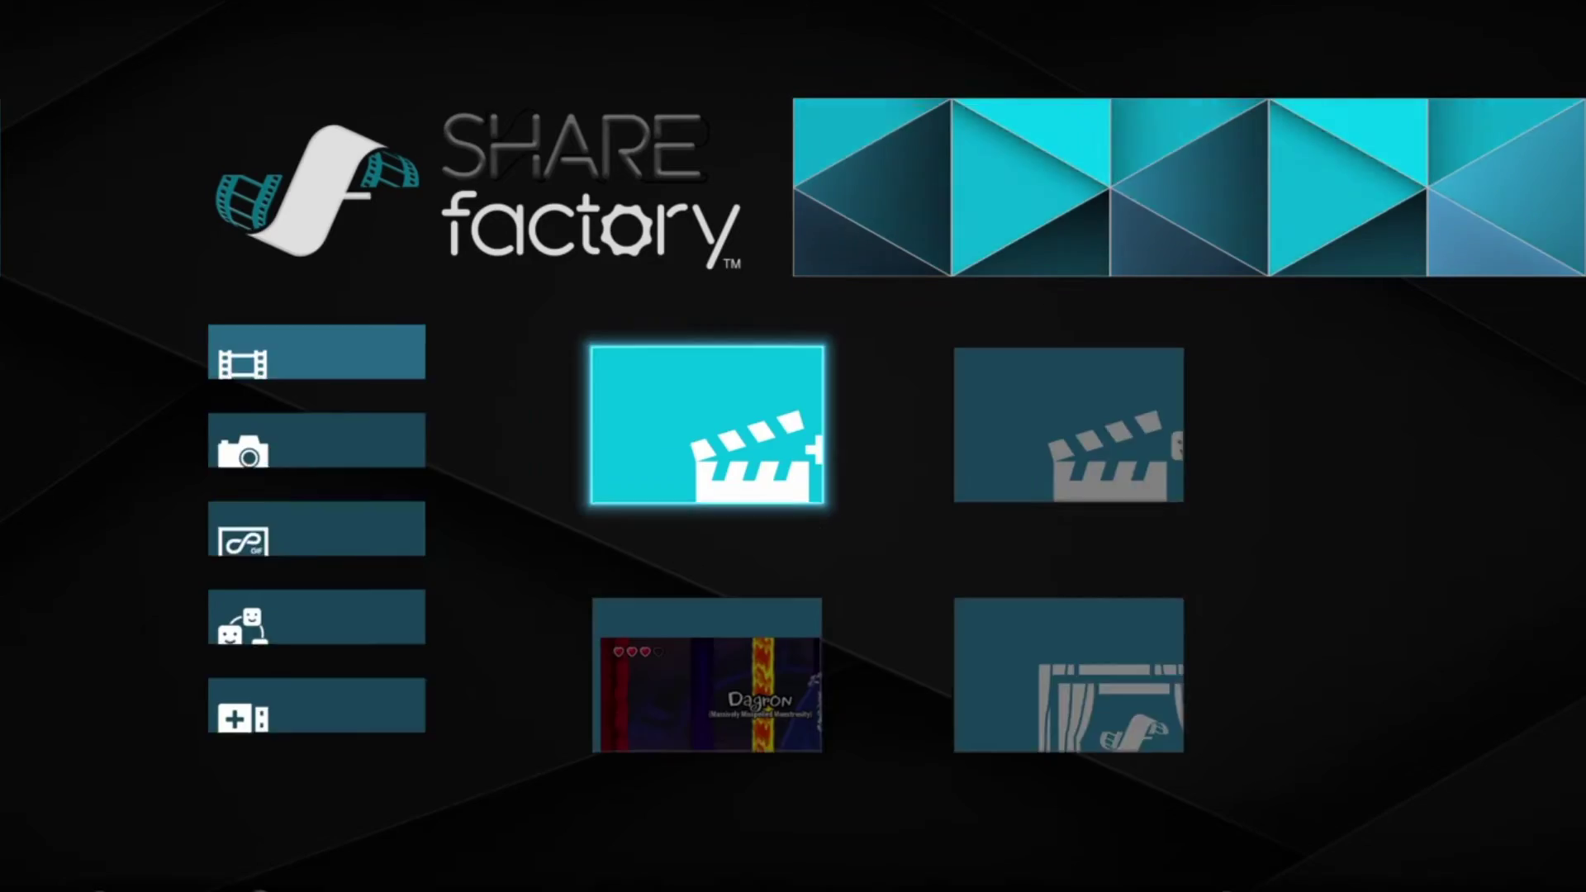
Highlight the saved HandSpirit Productions project tile under My Last Project
key(Right)
key(Down)
key(Left)
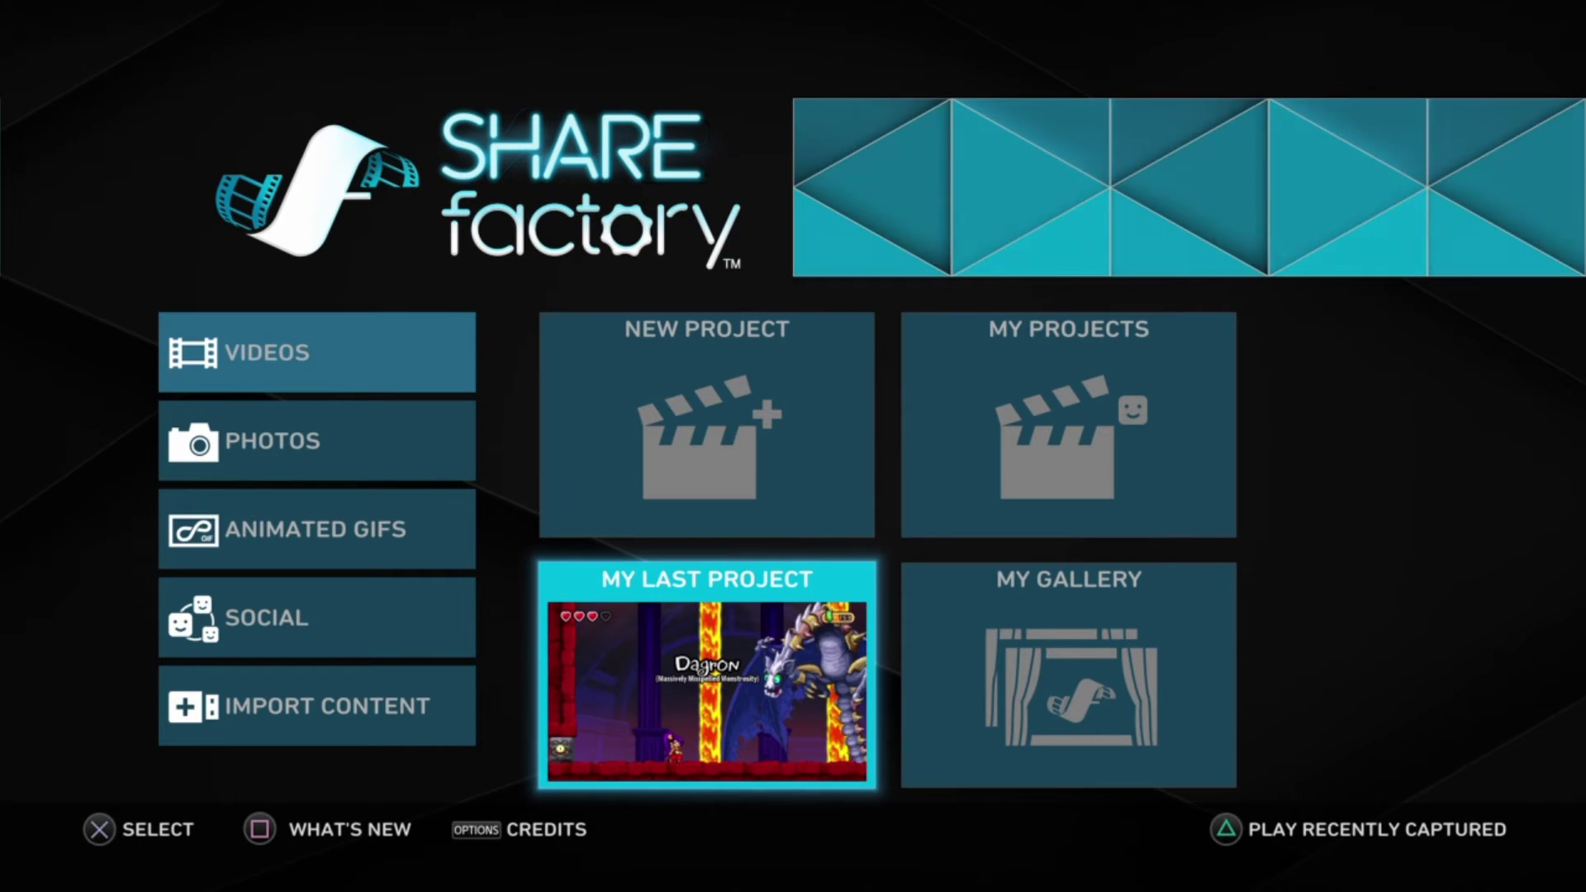